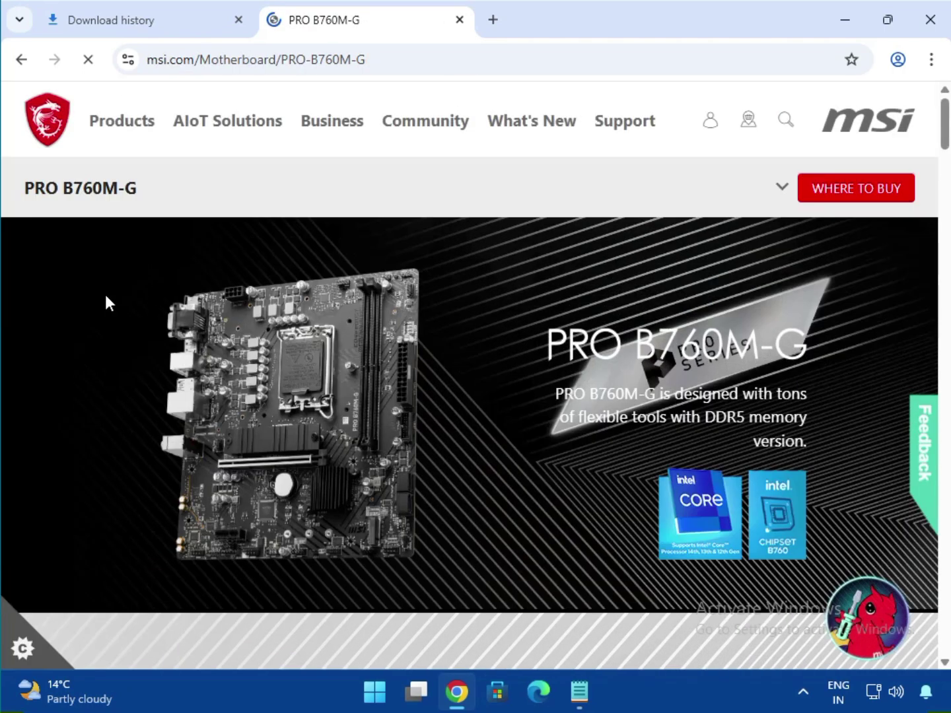
# Open the support page of the PRO B760M-G motherboard and choose its Drivers & Downloads section
pyautogui.click(782, 190)
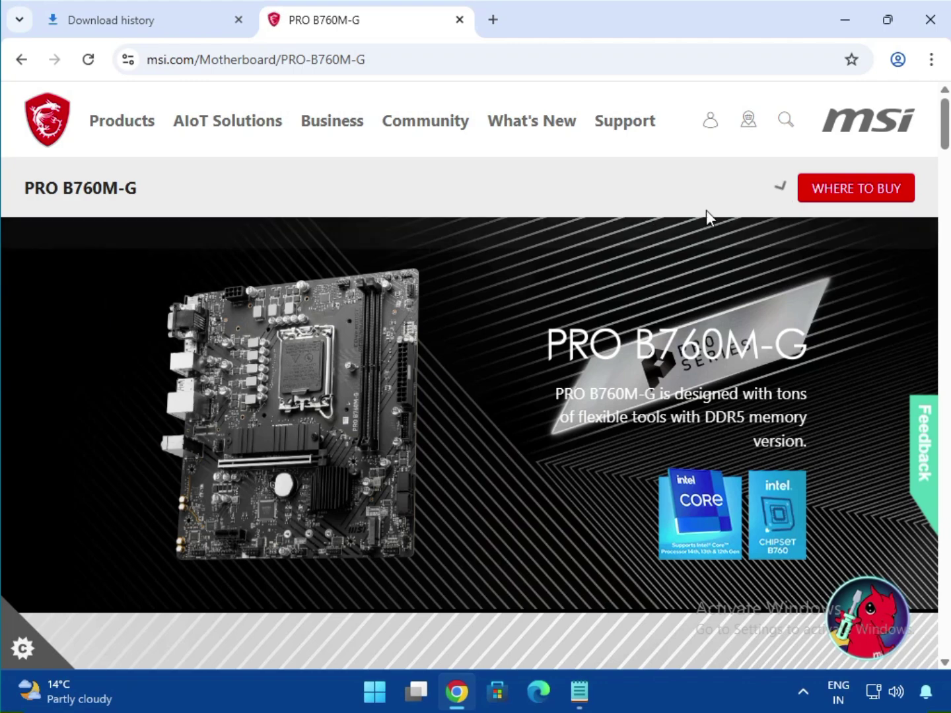
pyautogui.click(443, 258)
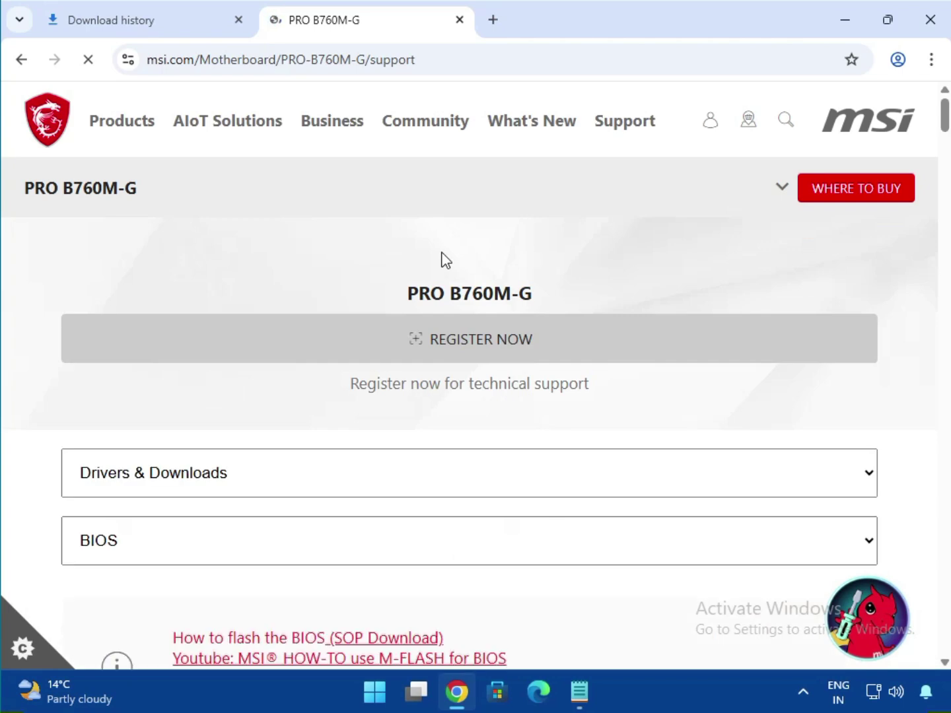
pyautogui.scroll(-3, 439, 455)
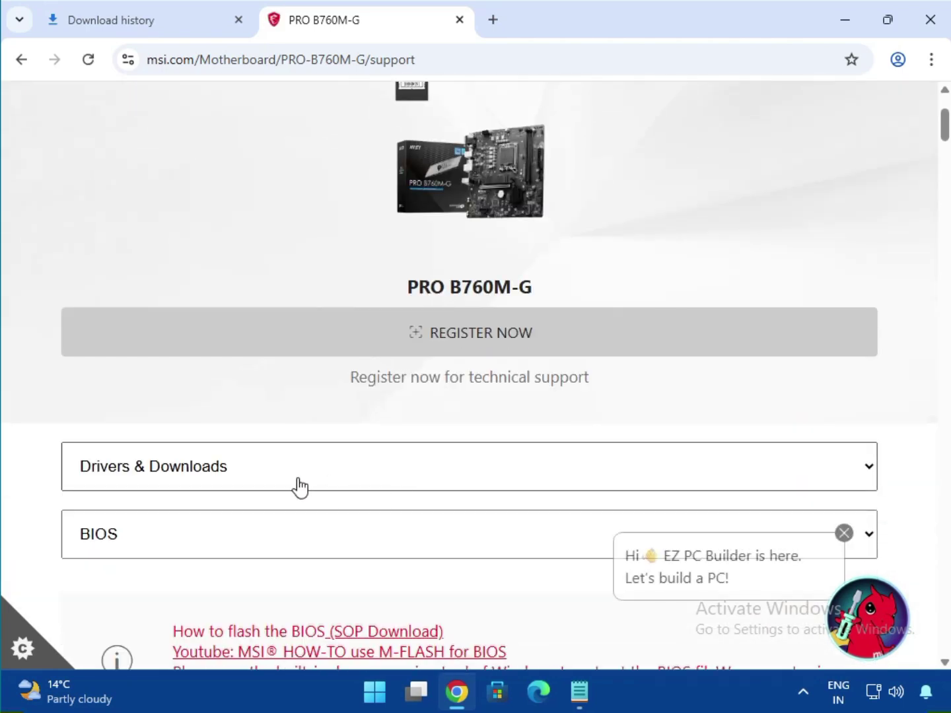
pyautogui.click(236, 461)
pyautogui.click(248, 508)
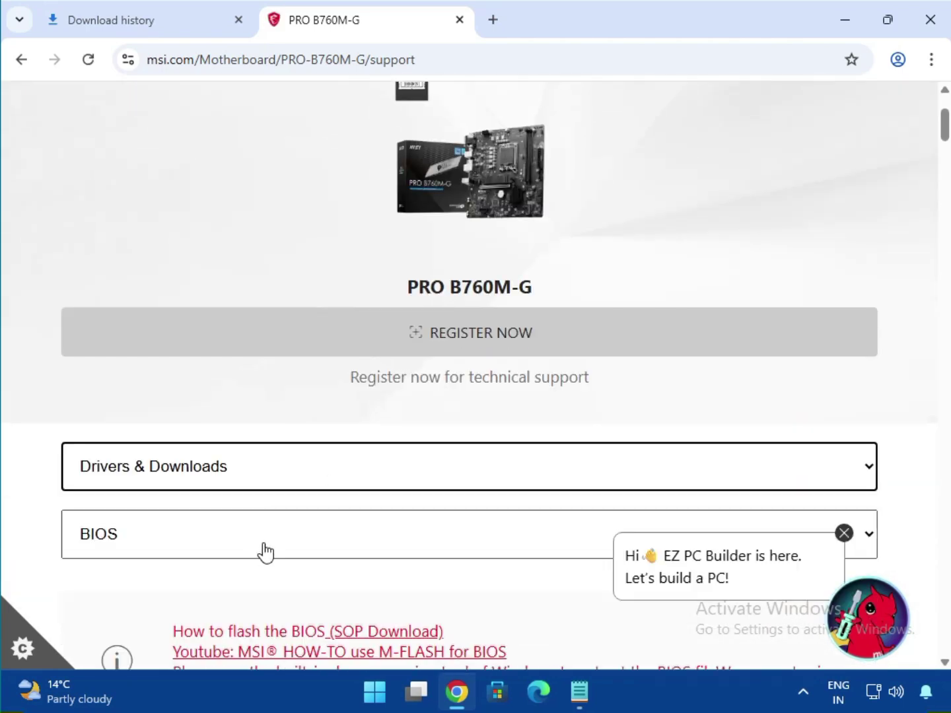
# Set the download category to Driver and the operating system to Win11 64
pyautogui.scroll(-3, 264, 552)
pyautogui.click(200, 360)
pyautogui.click(187, 413)
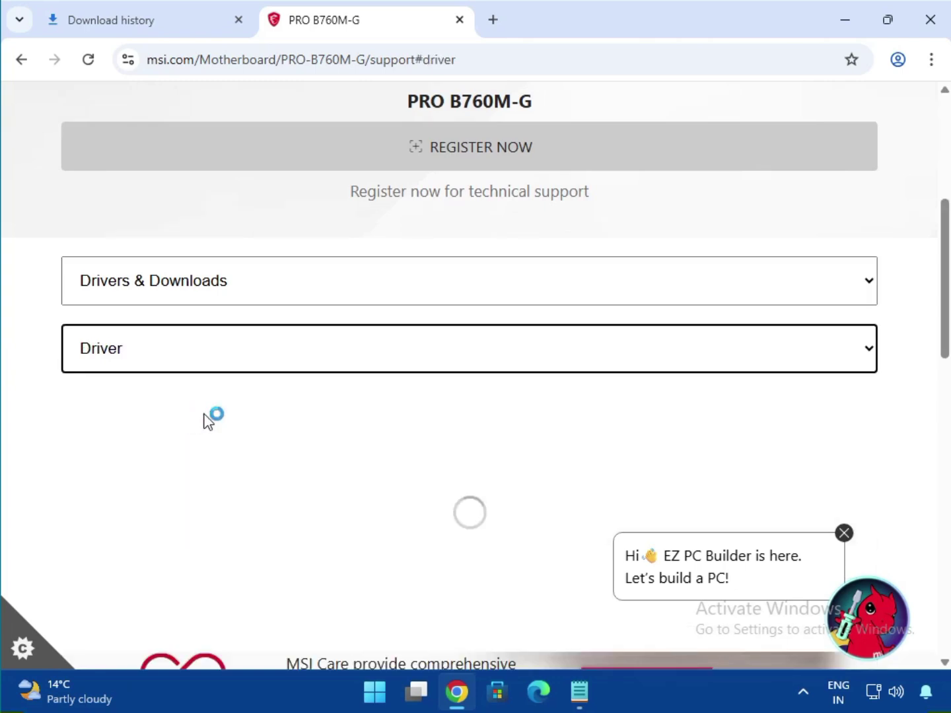
pyautogui.scroll(-2, 232, 420)
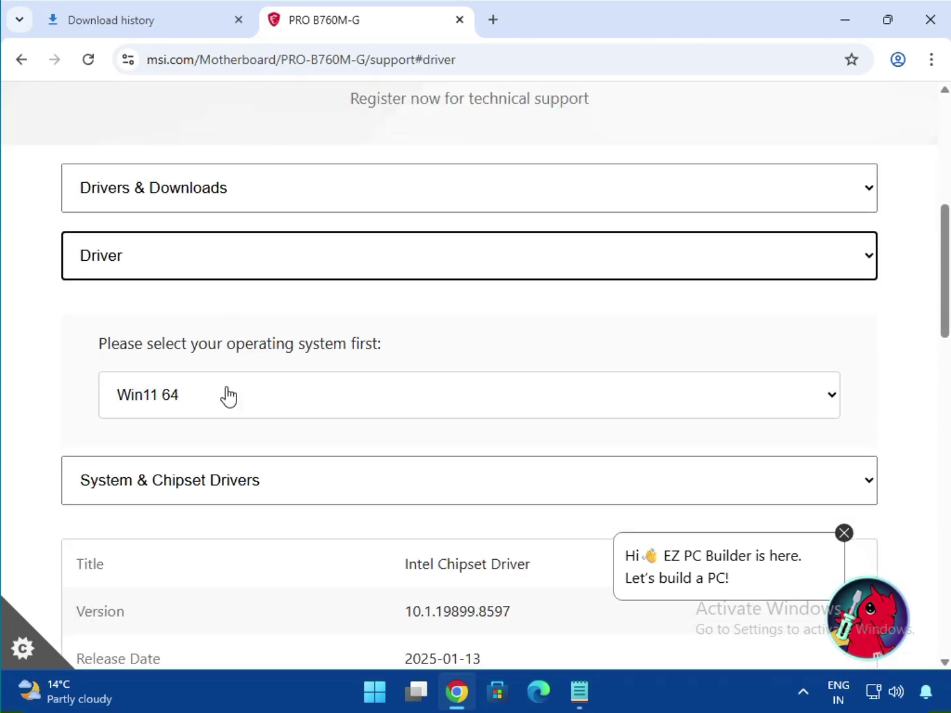
pyautogui.click(228, 400)
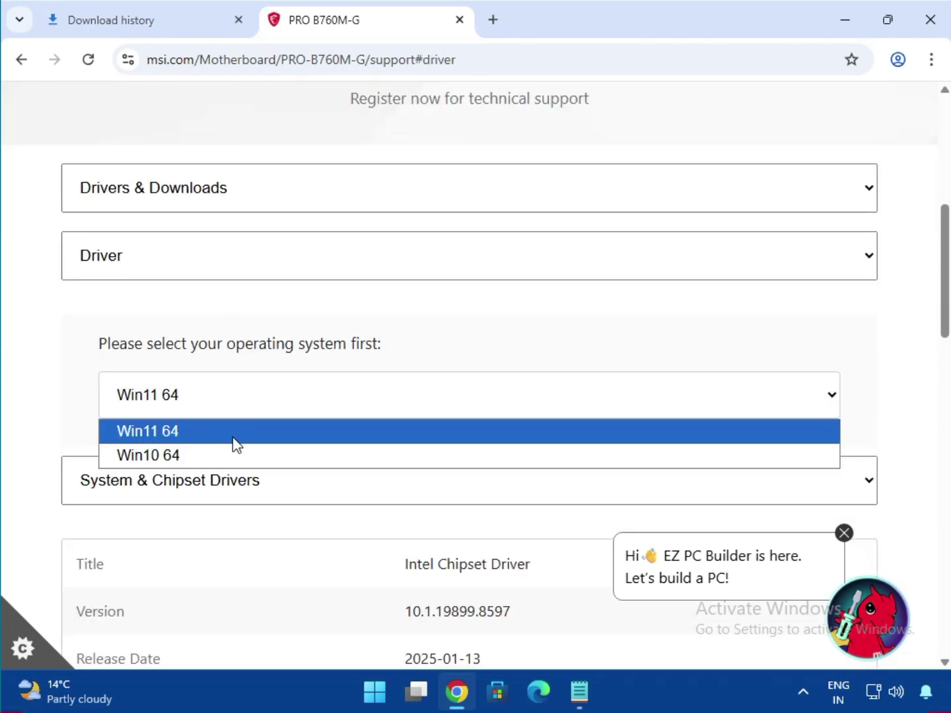
pyautogui.click(277, 440)
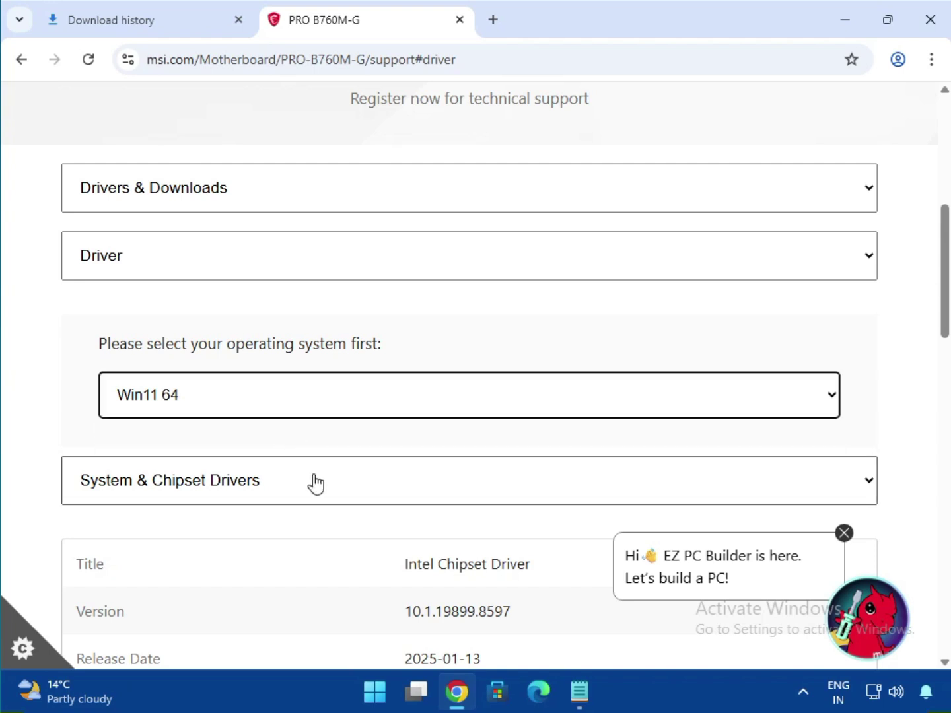
# Dismiss the chat bubble and download the Intel Chipset Driver from System & Chipset Drivers
pyautogui.scroll(-1, 375, 450)
pyautogui.scroll(-1, 374, 451)
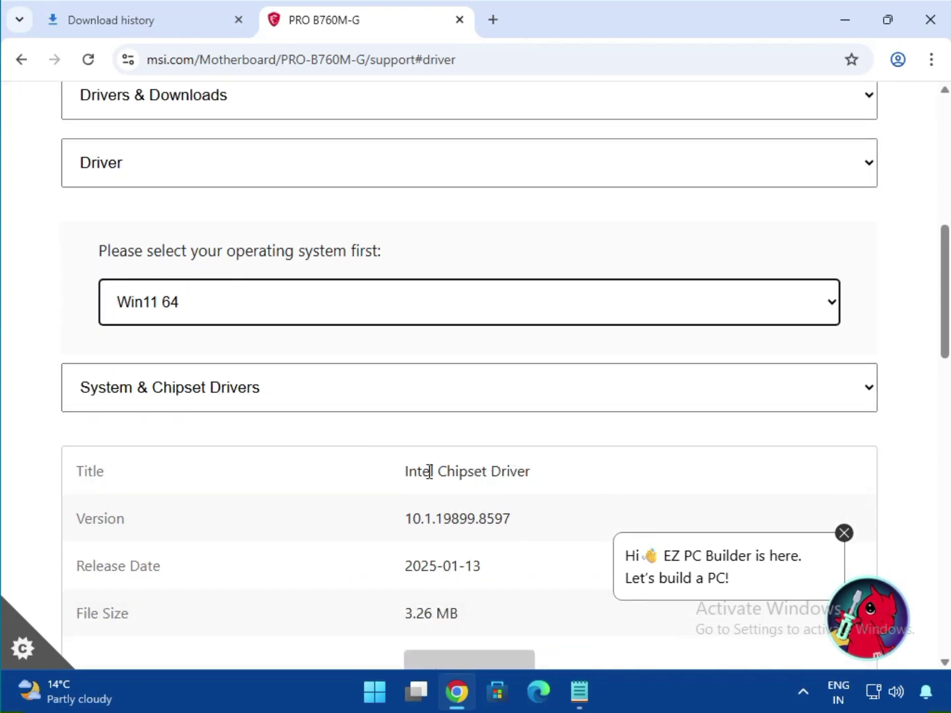
pyautogui.moveTo(430, 470); pyautogui.dragTo(787, 561)
pyautogui.click(844, 535)
pyautogui.scroll(-3, 471, 490)
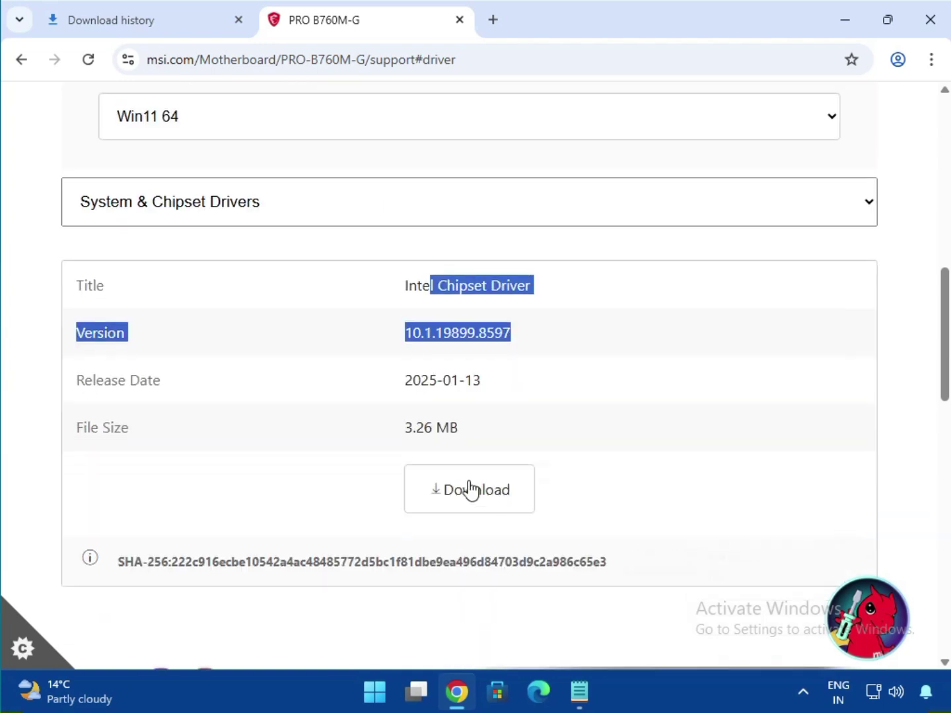
pyautogui.click(471, 491)
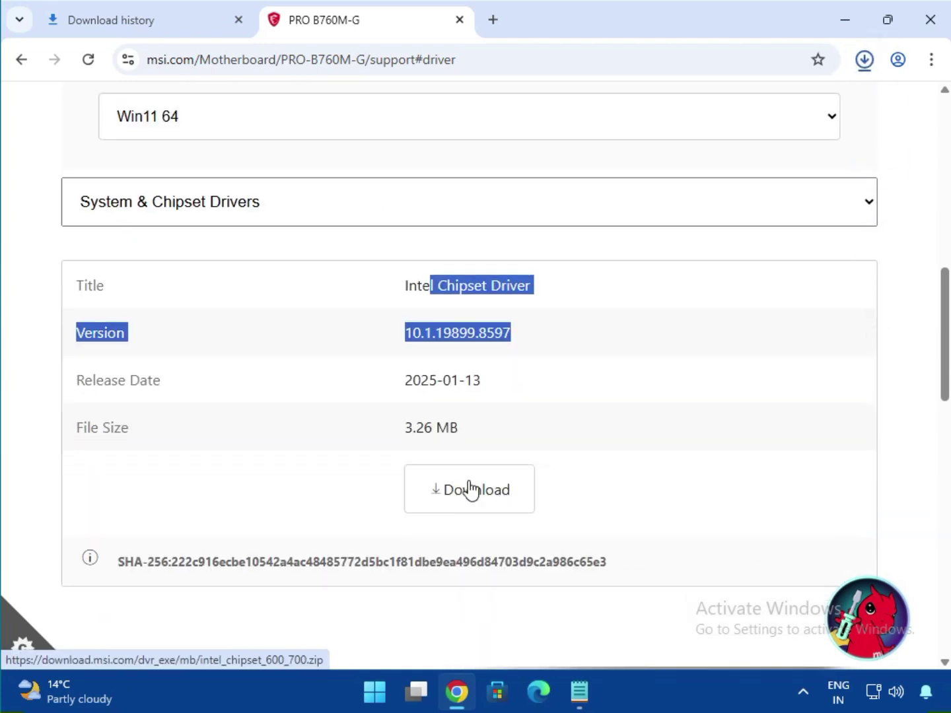
# Switch to On-Board VGA Drivers and download the Intel SVGA Drivers package
pyautogui.click(222, 200)
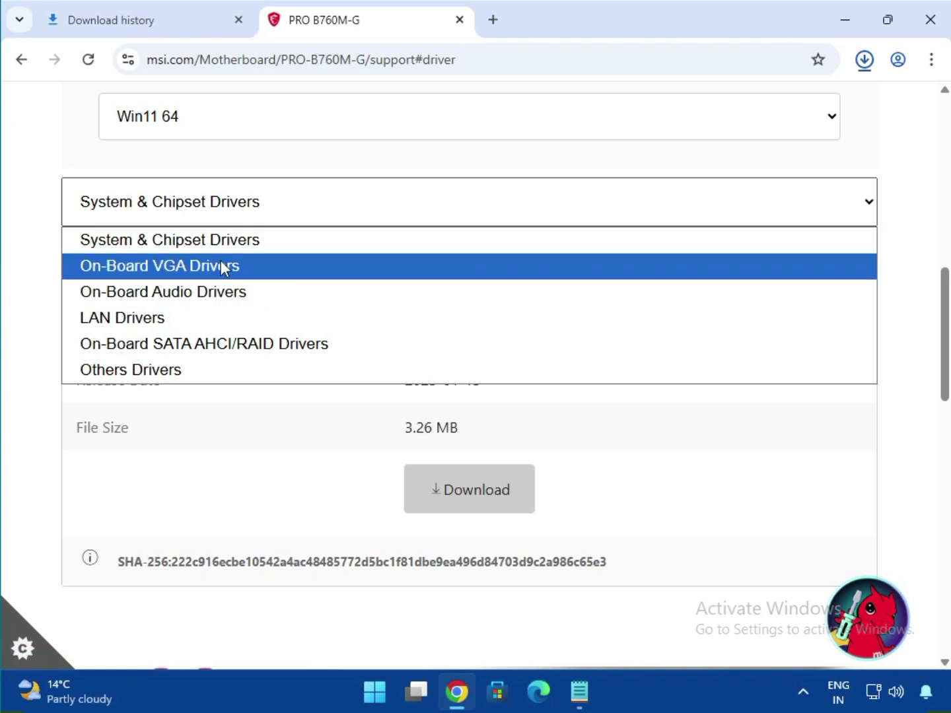
pyautogui.click(220, 264)
pyautogui.moveTo(409, 289); pyautogui.dragTo(528, 314)
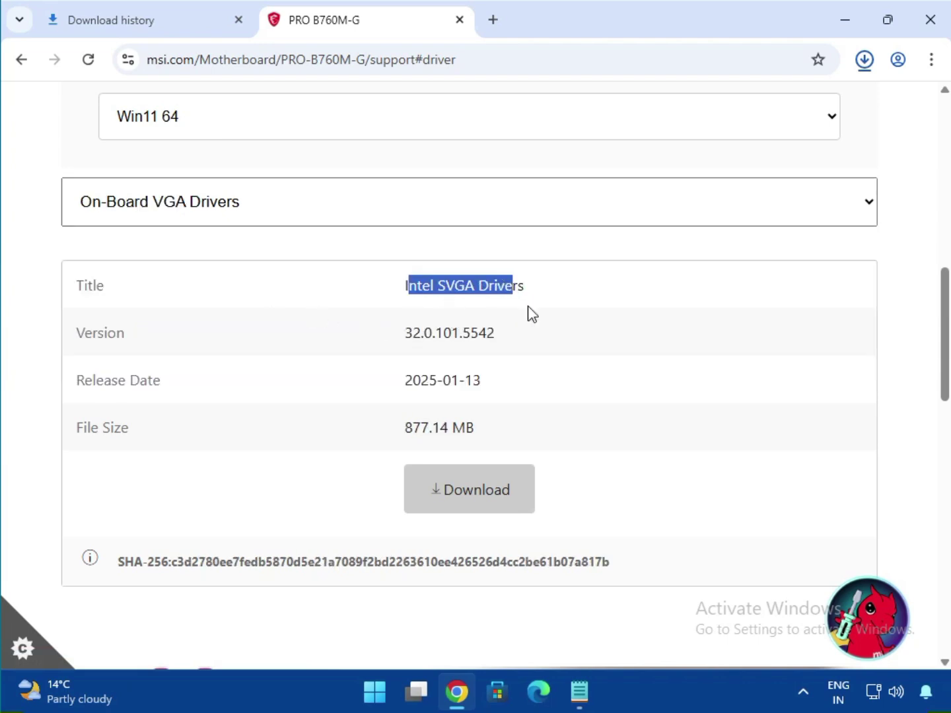
pyautogui.click(491, 505)
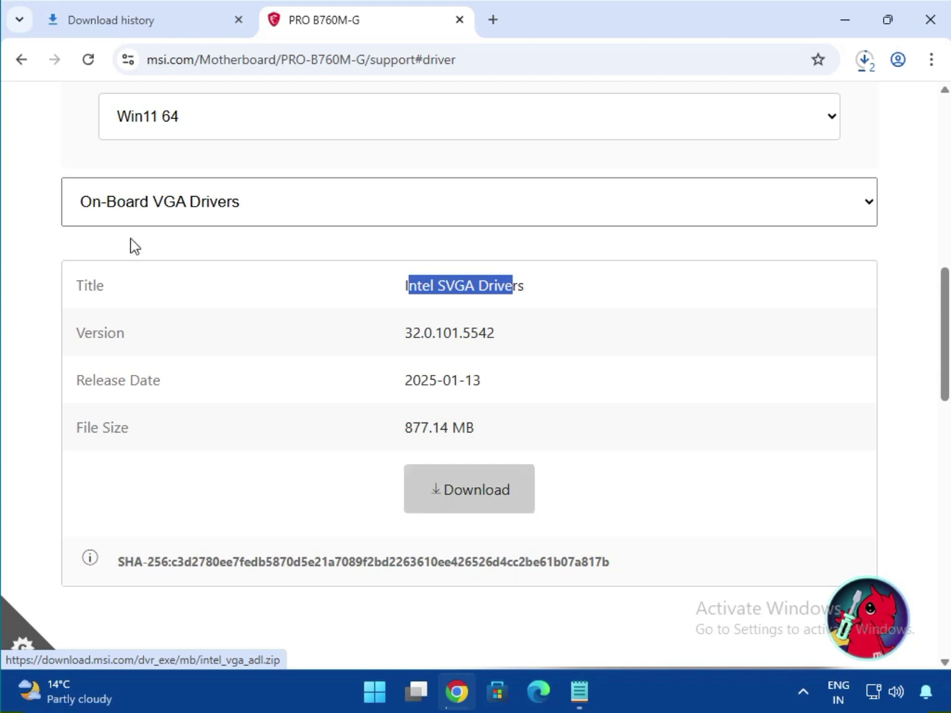
# Switch to On-Board Audio Drivers and download the Realtek HD Universal Driver
pyautogui.click(156, 221)
pyautogui.click(165, 291)
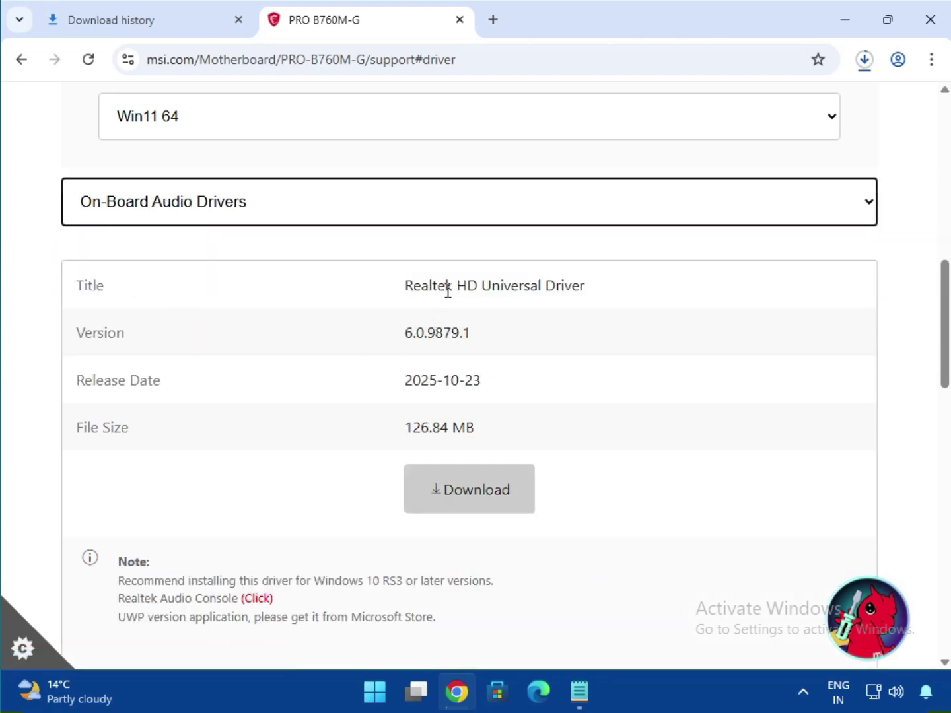
pyautogui.moveTo(448, 291); pyautogui.dragTo(615, 301)
pyautogui.click(472, 513)
# Switch to LAN Drivers and download the Realtek PCI-E Ethernet Drivers
pyautogui.click(195, 204)
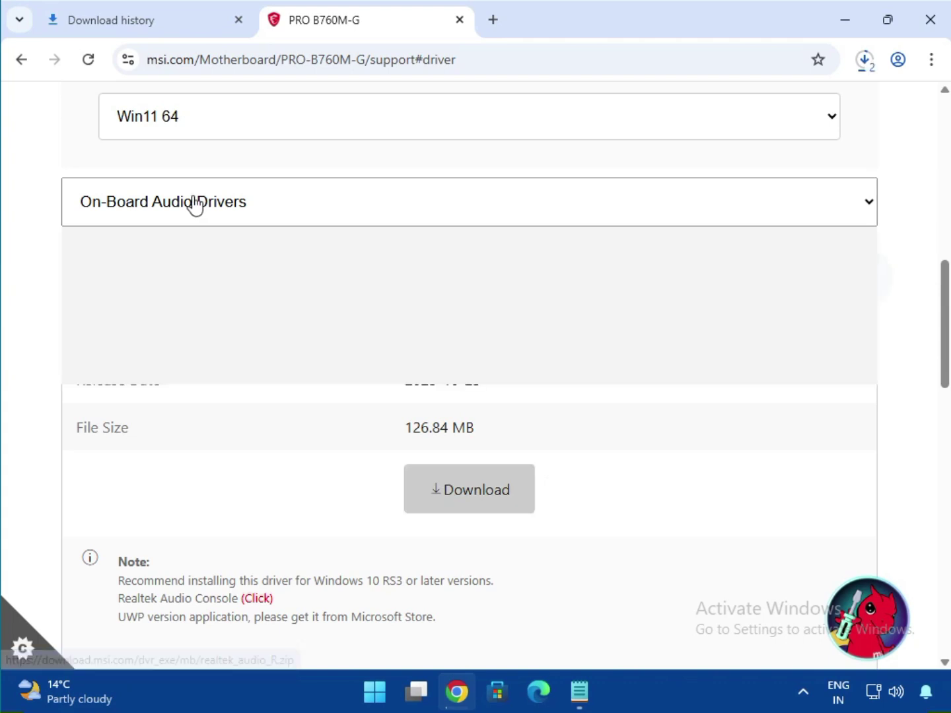
pyautogui.click(187, 319)
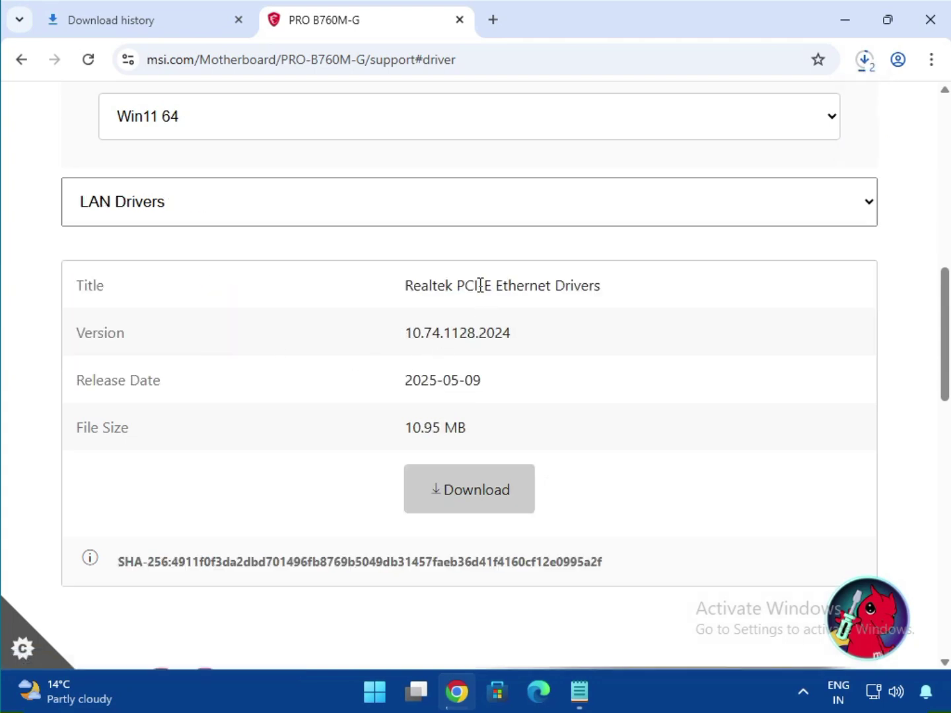
pyautogui.moveTo(480, 285); pyautogui.dragTo(647, 306)
pyautogui.click(514, 486)
# Open the full download history and show bt_drivers (3).zip in its folder
pyautogui.scroll(-3, 515, 486)
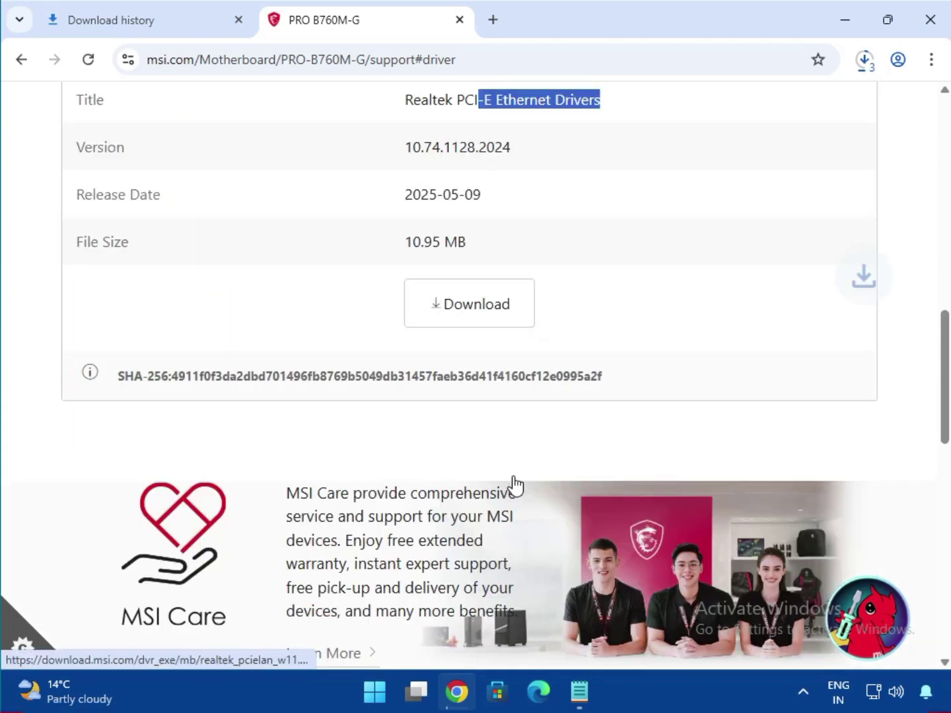
pyautogui.scroll(5, 746, 193)
pyautogui.click(877, 58)
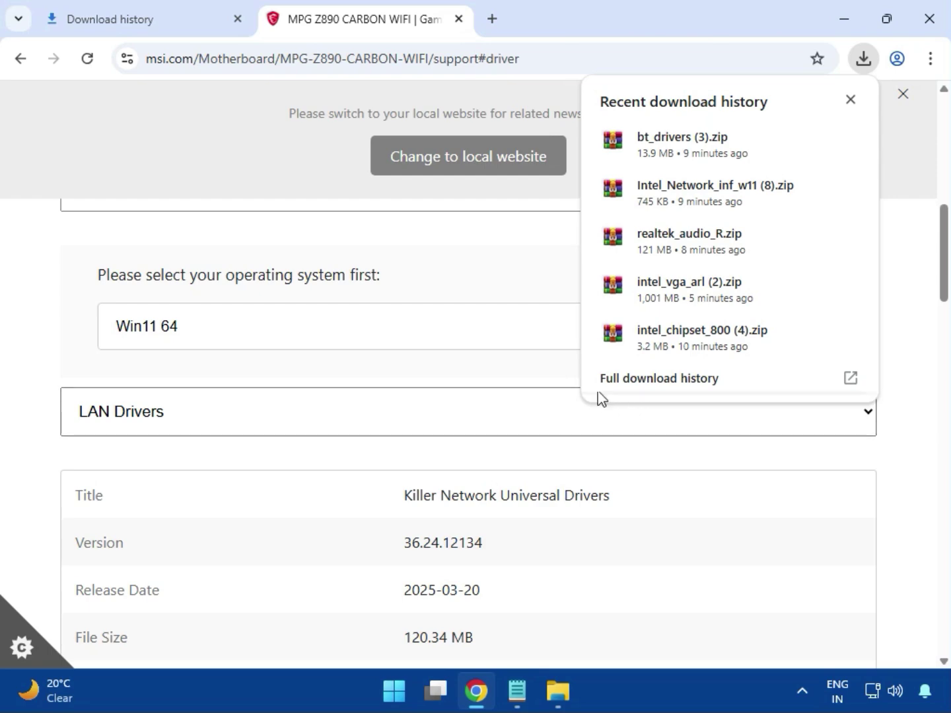
pyautogui.click(636, 389)
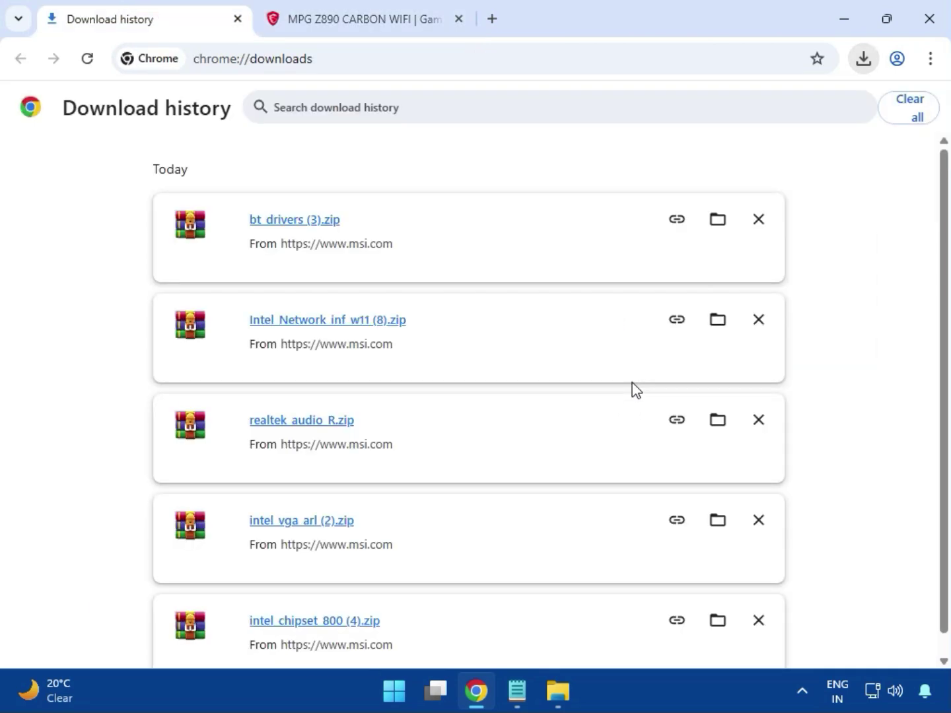
pyautogui.click(713, 223)
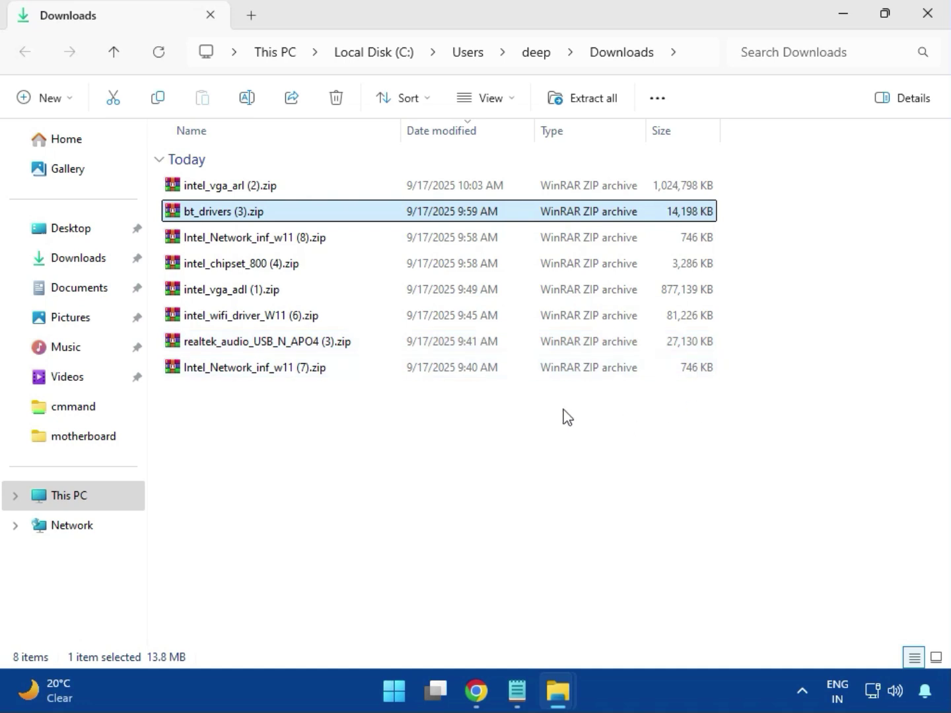
# Open intel_vga_arl (2).zip, dismiss the license reminder and launch Installer.exe from the Intel VGA Driver_32.0.101.6629 folder
pyautogui.click(264, 193)
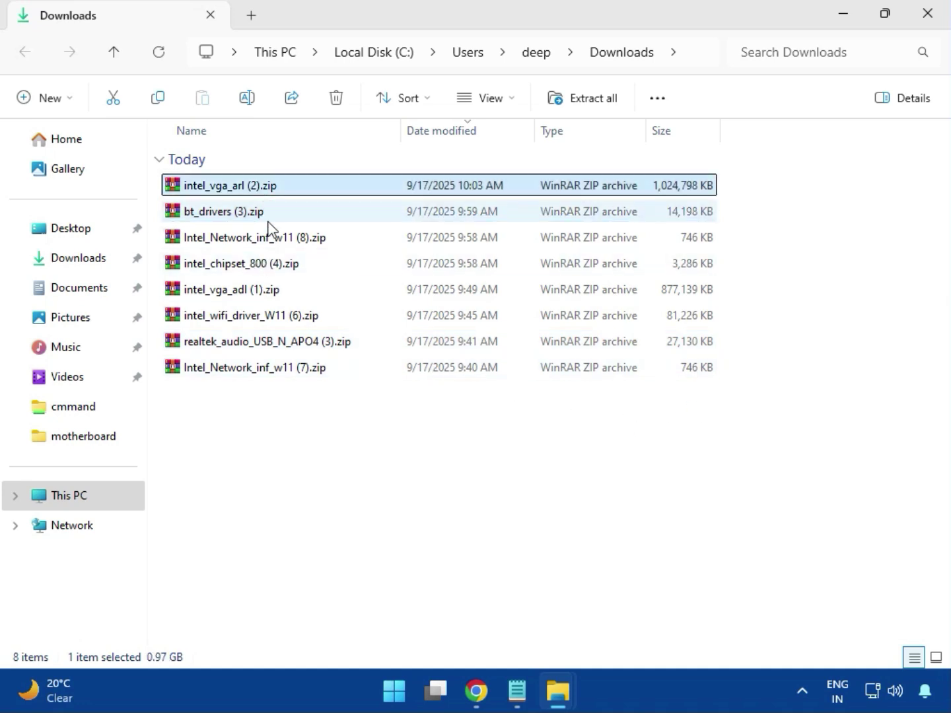
pyautogui.doubleClick(259, 190)
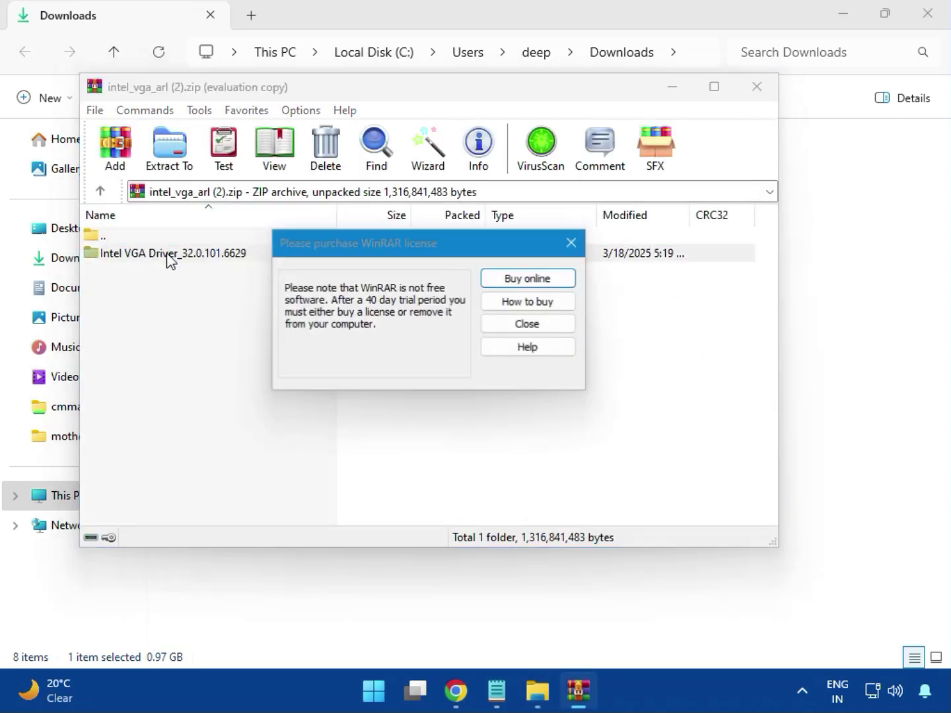
pyautogui.click(573, 243)
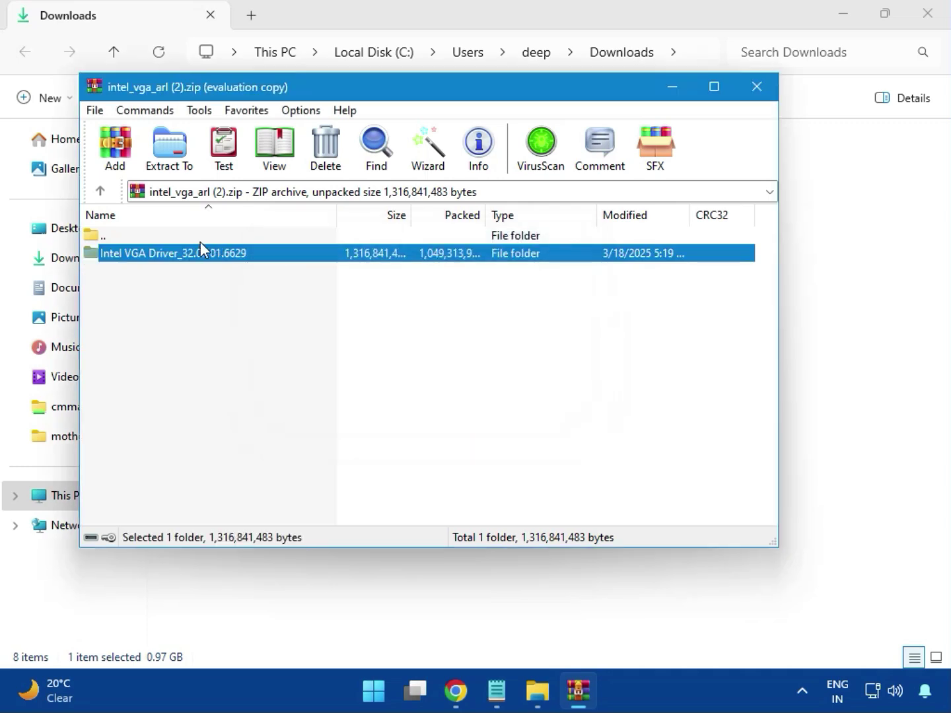
pyautogui.doubleClick(199, 254)
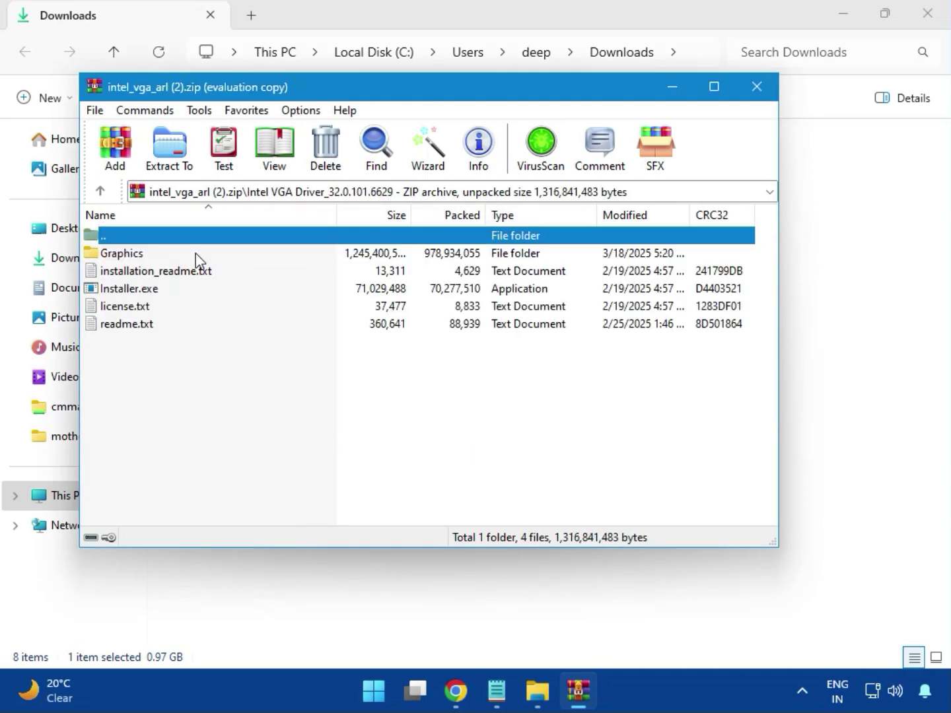
pyautogui.click(158, 290)
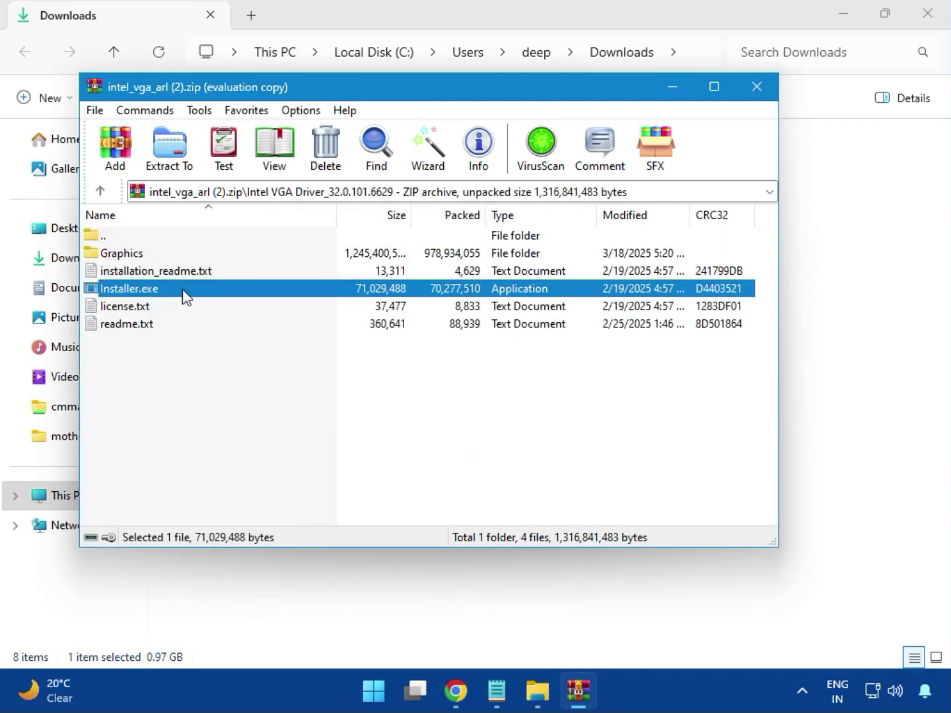
pyautogui.doubleClick(186, 295)
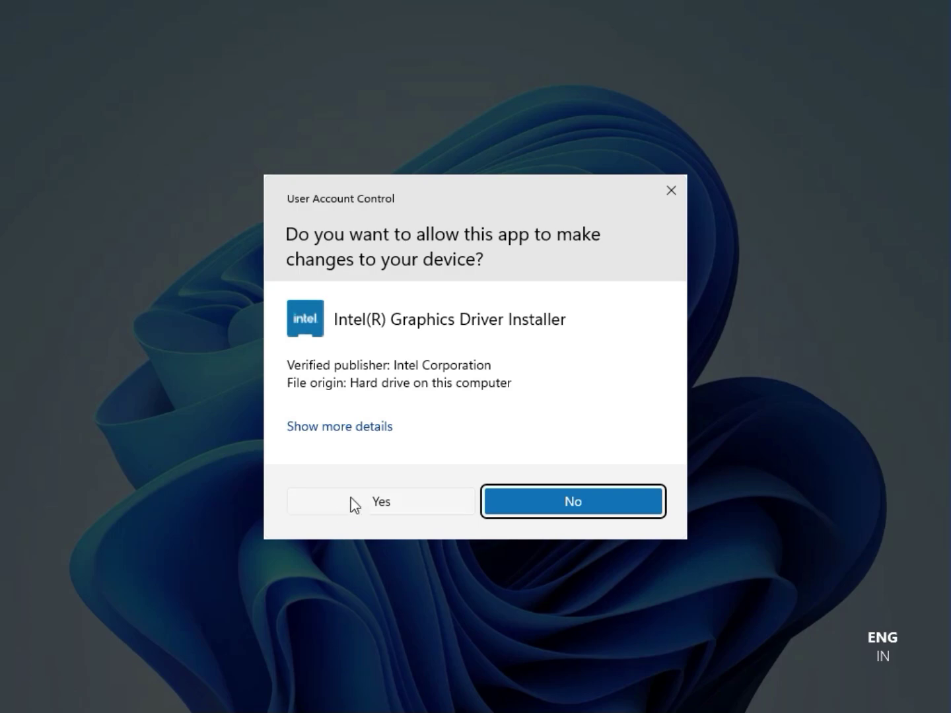
# Allow the Intel Graphics Driver Installer to make changes, try to install the driver, and close the installer and archive
pyautogui.click(367, 501)
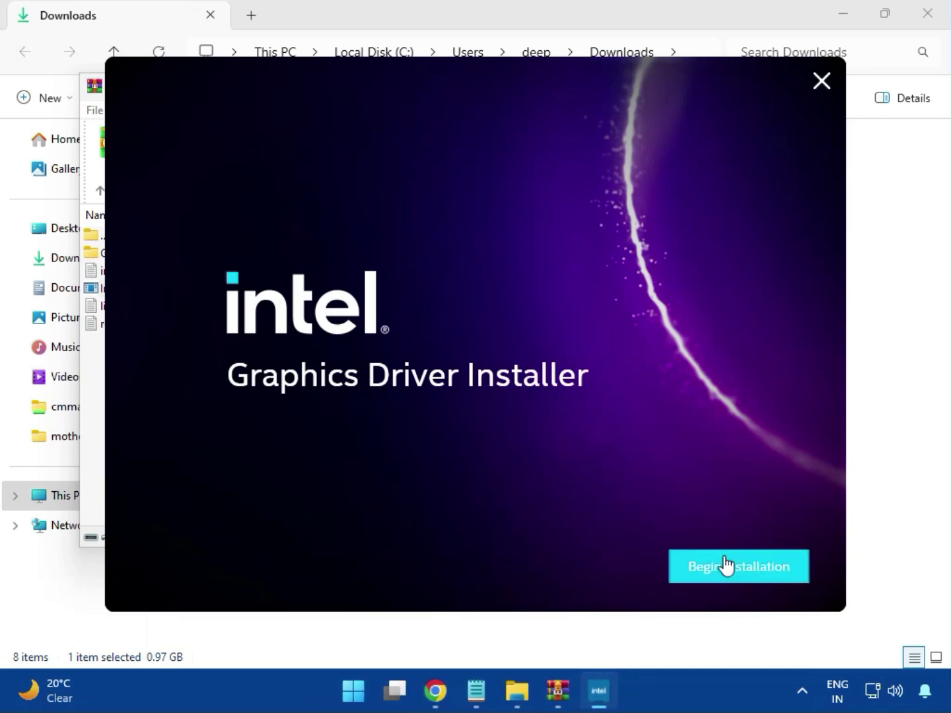
pyautogui.click(727, 566)
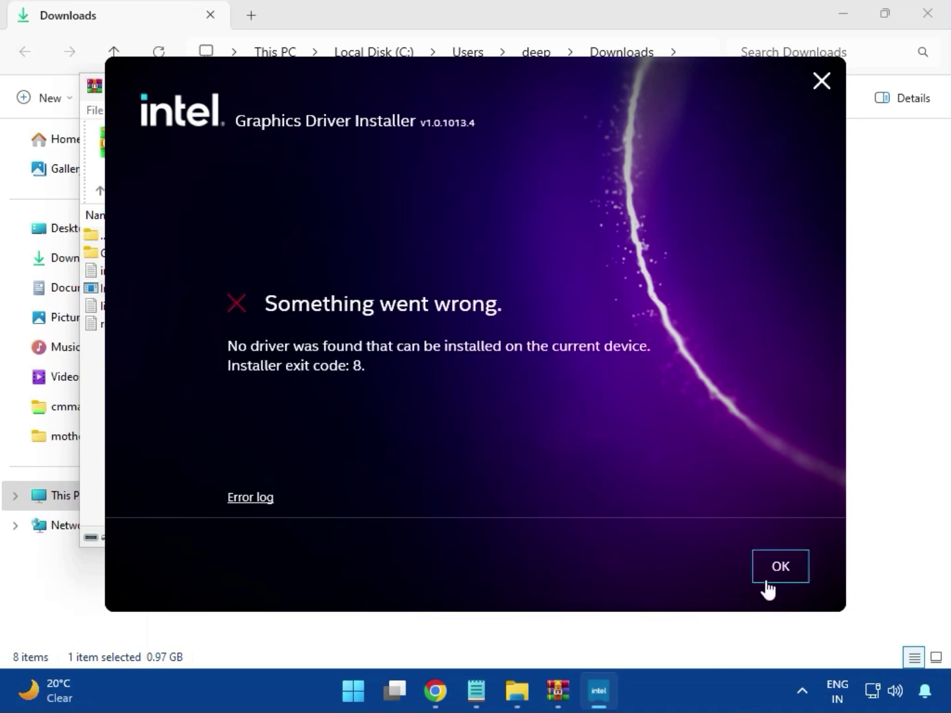
pyautogui.click(768, 581)
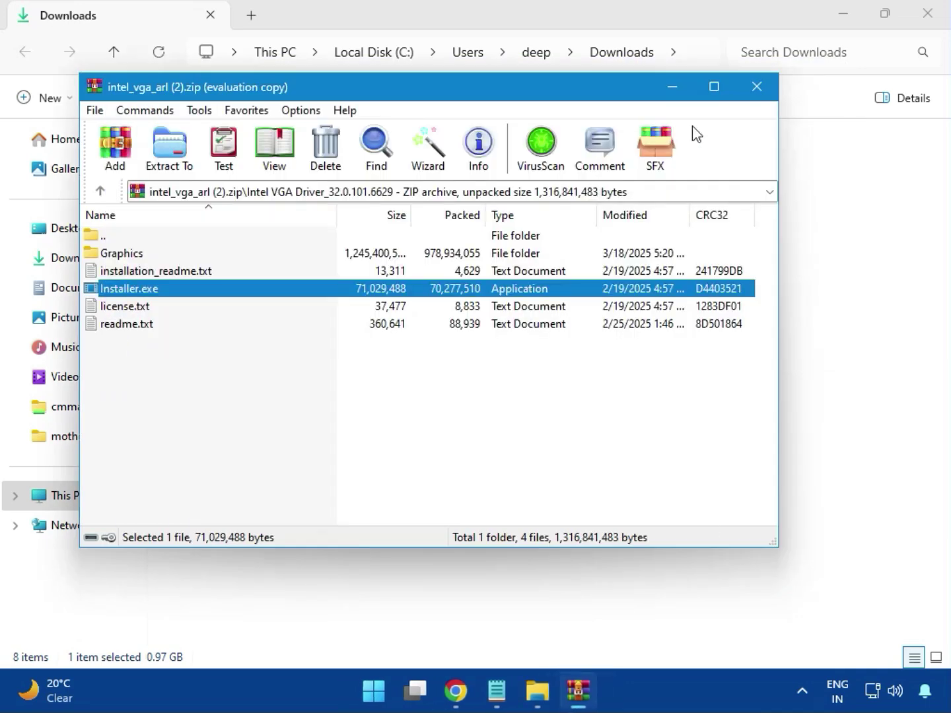
pyautogui.click(753, 86)
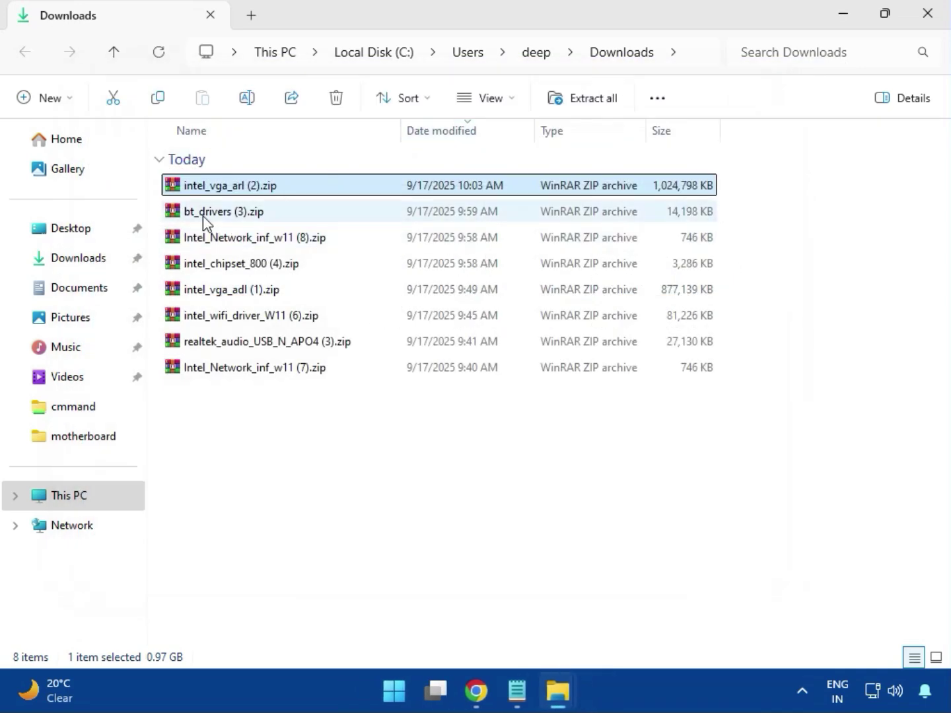
# Open bt_drivers (3).zip and launch Intel Bluetooth.msi from the Intel BlueTooth Driver_23.70.0.2 folder
pyautogui.click(184, 217)
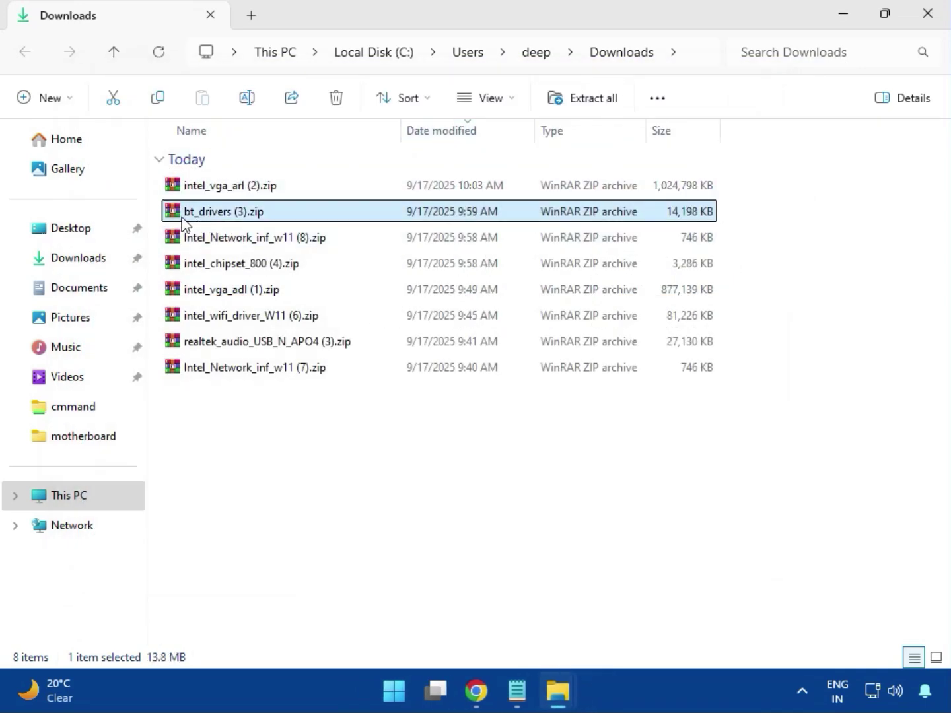
pyautogui.doubleClick(228, 214)
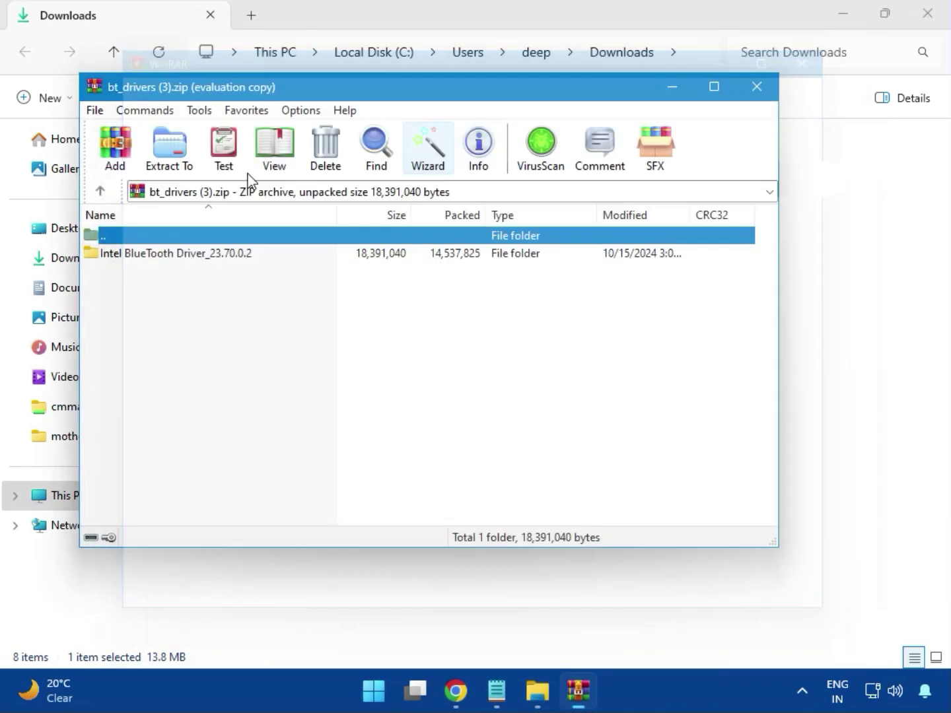
pyautogui.click(116, 255)
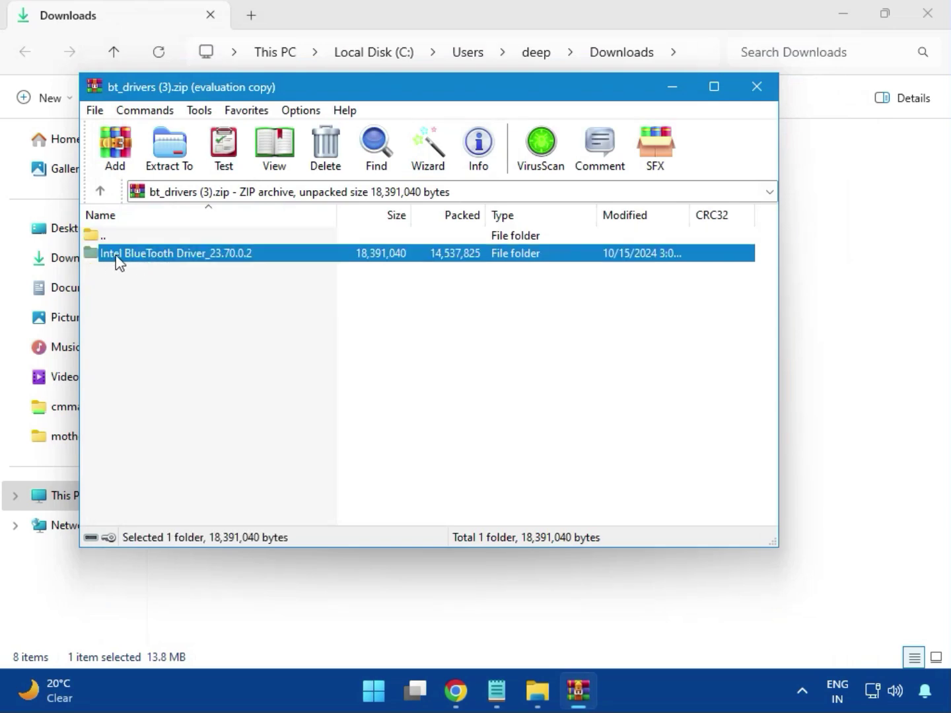
pyautogui.doubleClick(178, 254)
pyautogui.doubleClick(158, 256)
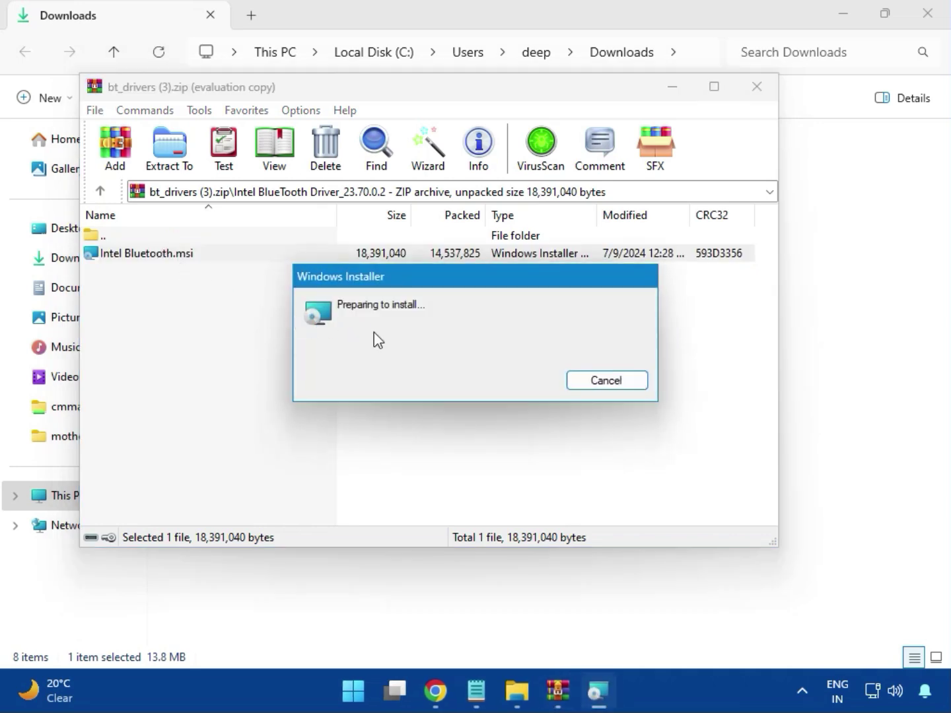
# Accept the Intel Wireless Bluetooth license, install the Typical setup with permission to make changes, then finish the wizard and close the archive
pyautogui.click(570, 488)
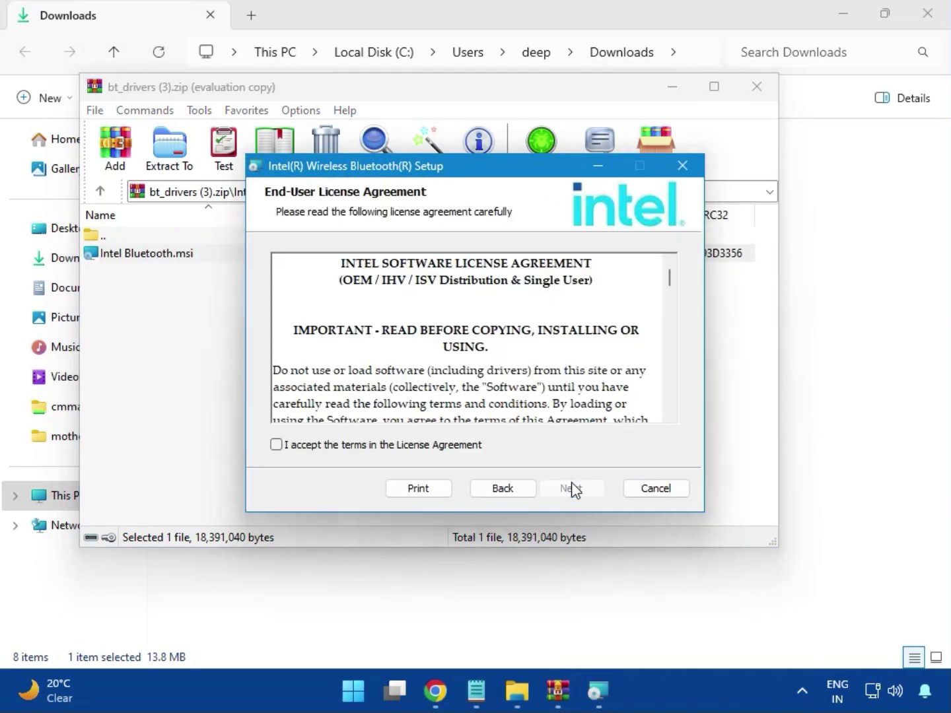
pyautogui.click(337, 449)
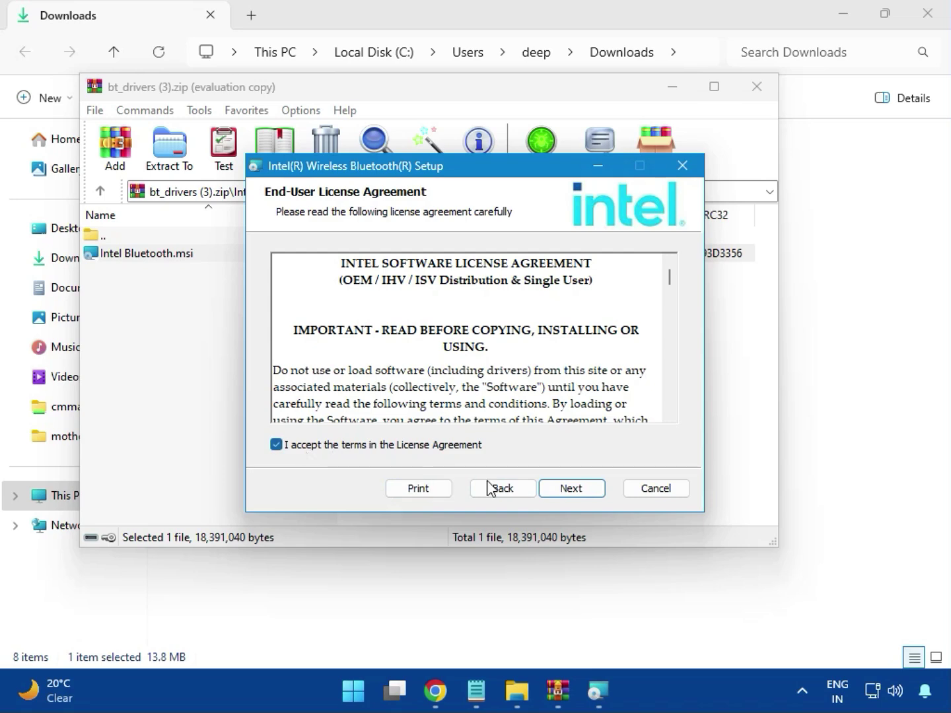
pyautogui.click(569, 490)
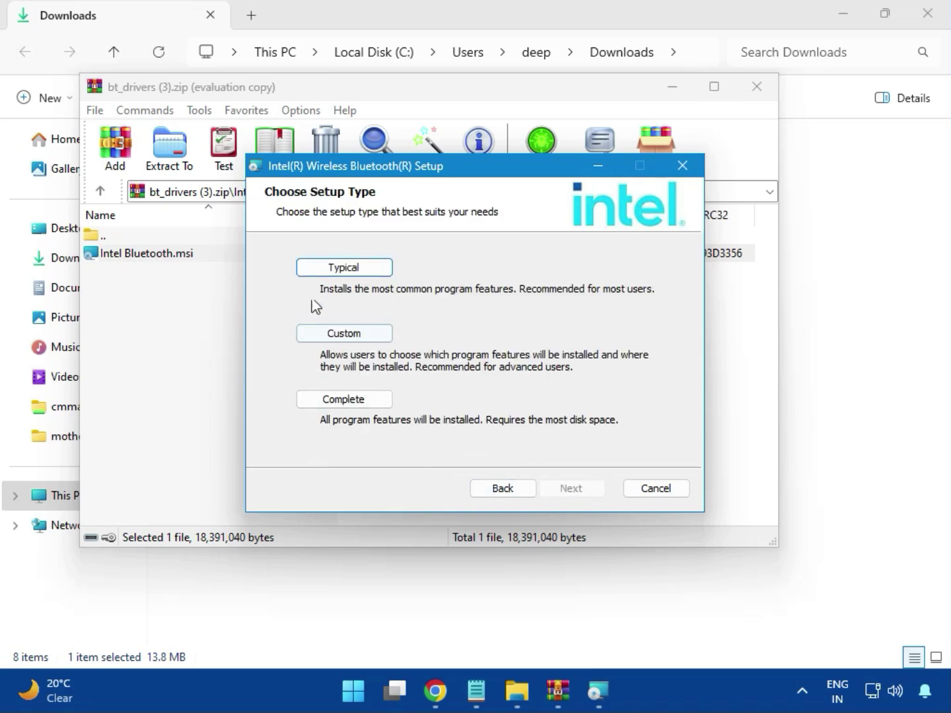
pyautogui.click(331, 271)
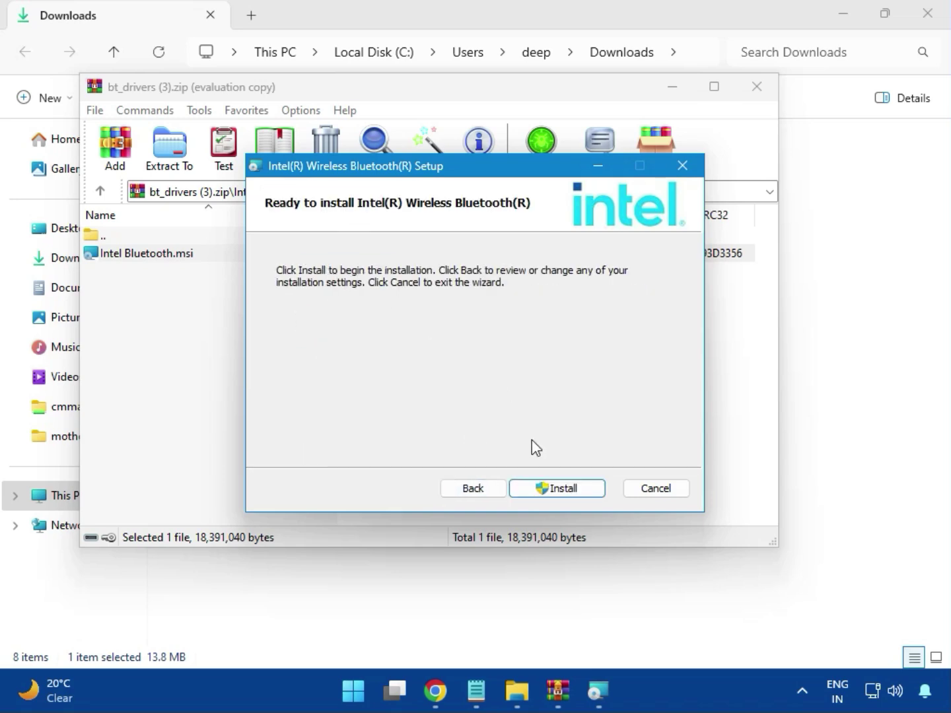
pyautogui.click(546, 488)
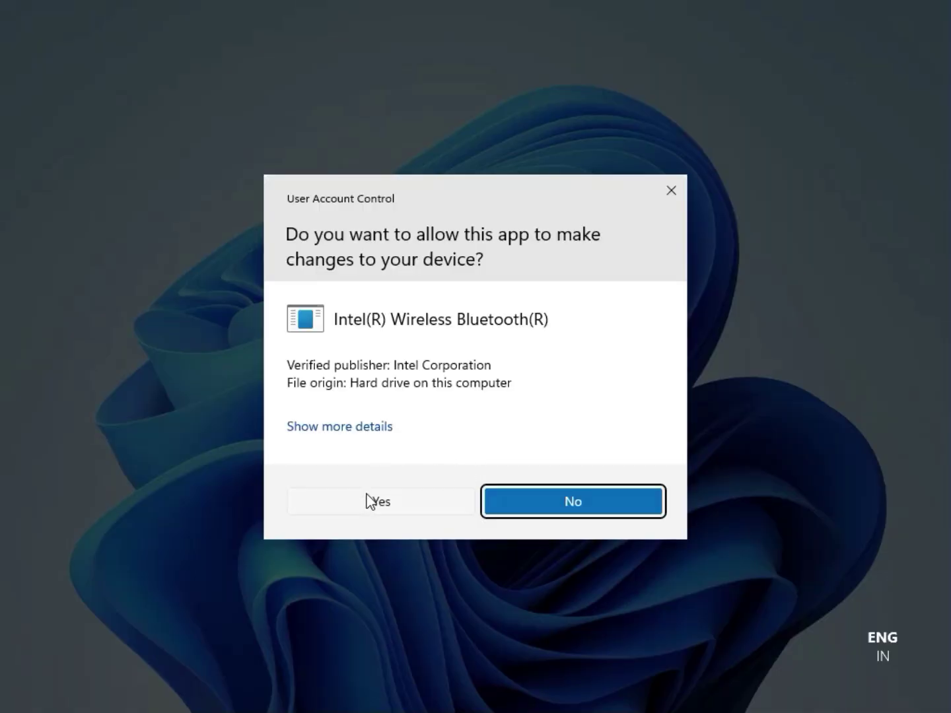
pyautogui.click(367, 496)
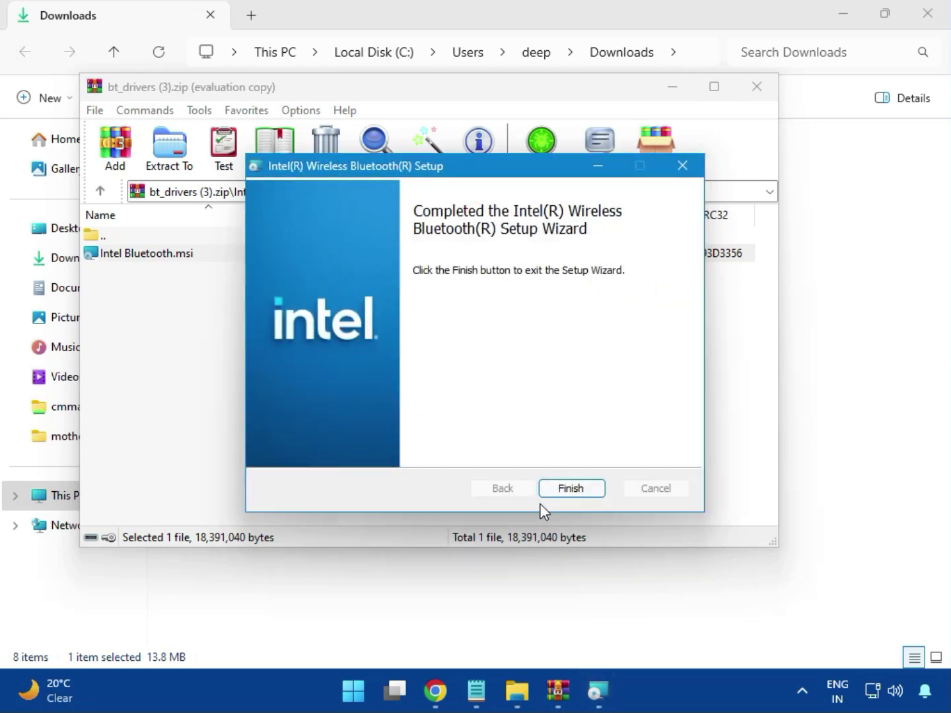
pyautogui.click(572, 488)
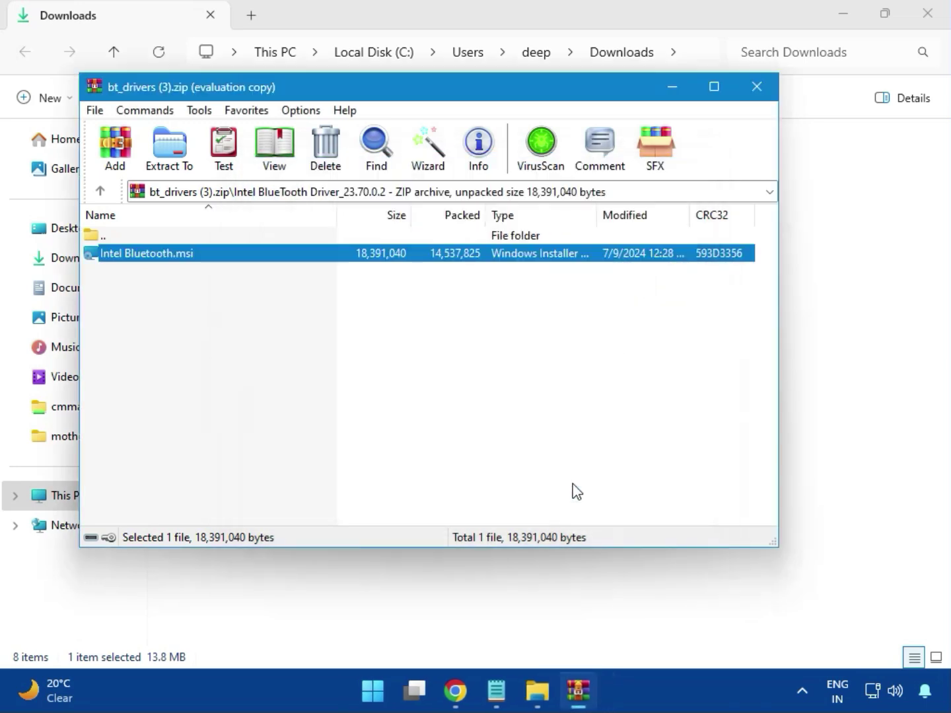
pyautogui.click(760, 89)
# Open Intel_Network_inf_w11 (8).zip and launch MSI SetupDrv64.exe from its W11 folder
pyautogui.click(248, 246)
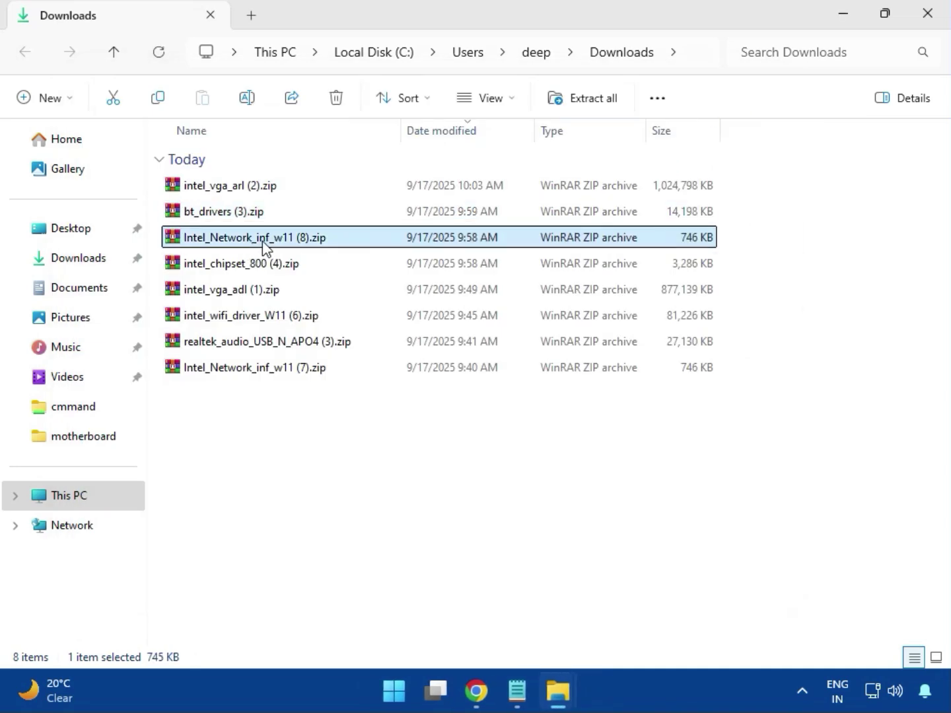
pyautogui.doubleClick(262, 240)
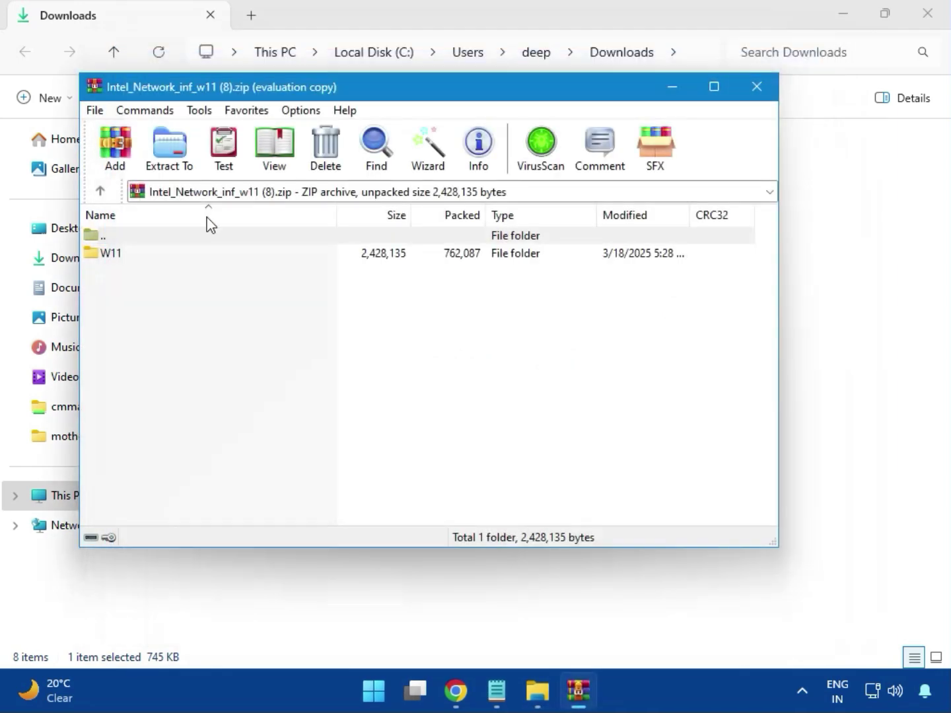
pyautogui.click(116, 259)
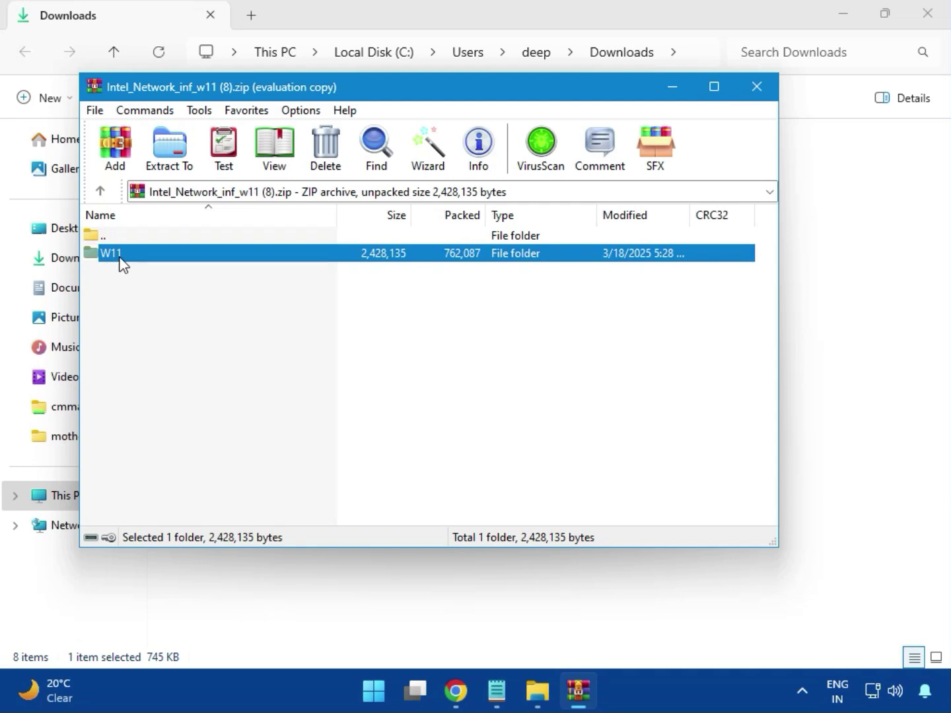
pyautogui.doubleClick(116, 254)
pyautogui.doubleClick(177, 329)
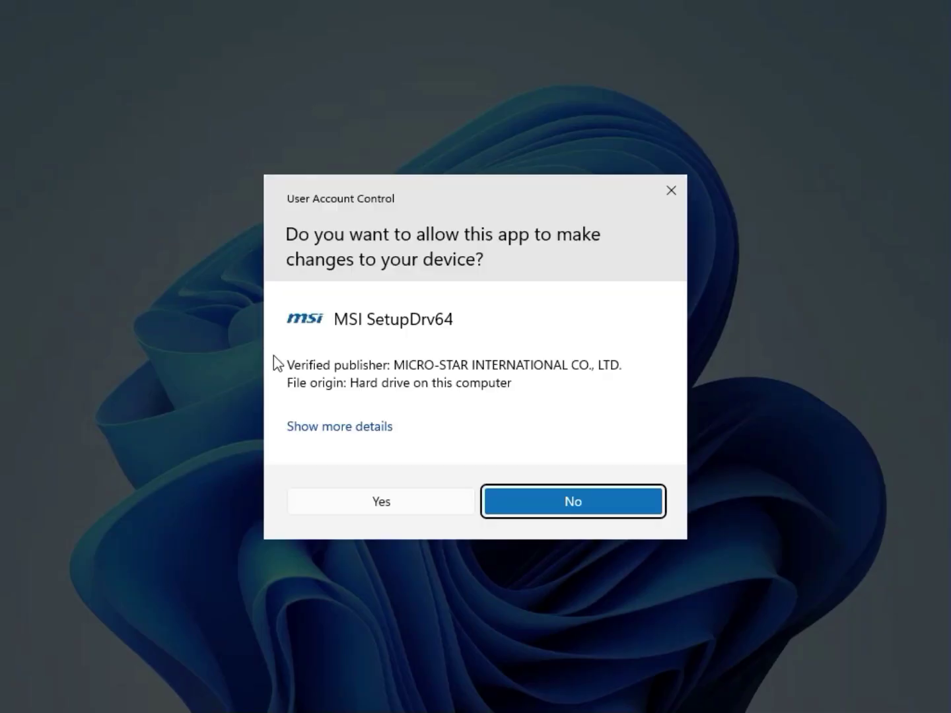
# Allow MSI SetupDrv64 to make changes, let it check for a suitable network driver, and close the tool and archive
pyautogui.click(354, 495)
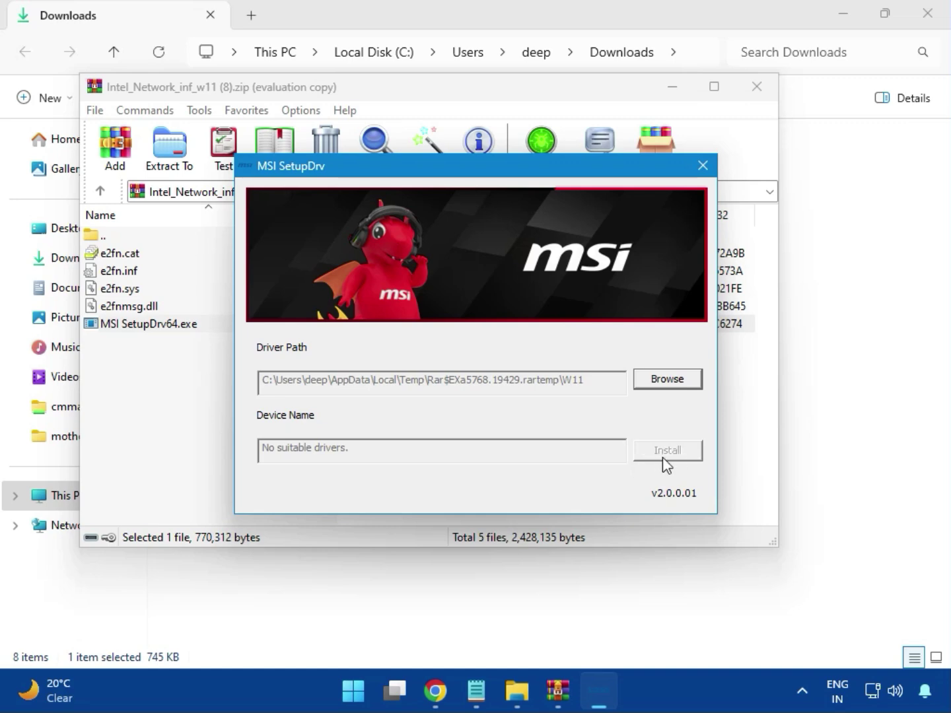
pyautogui.click(703, 166)
pyautogui.click(756, 86)
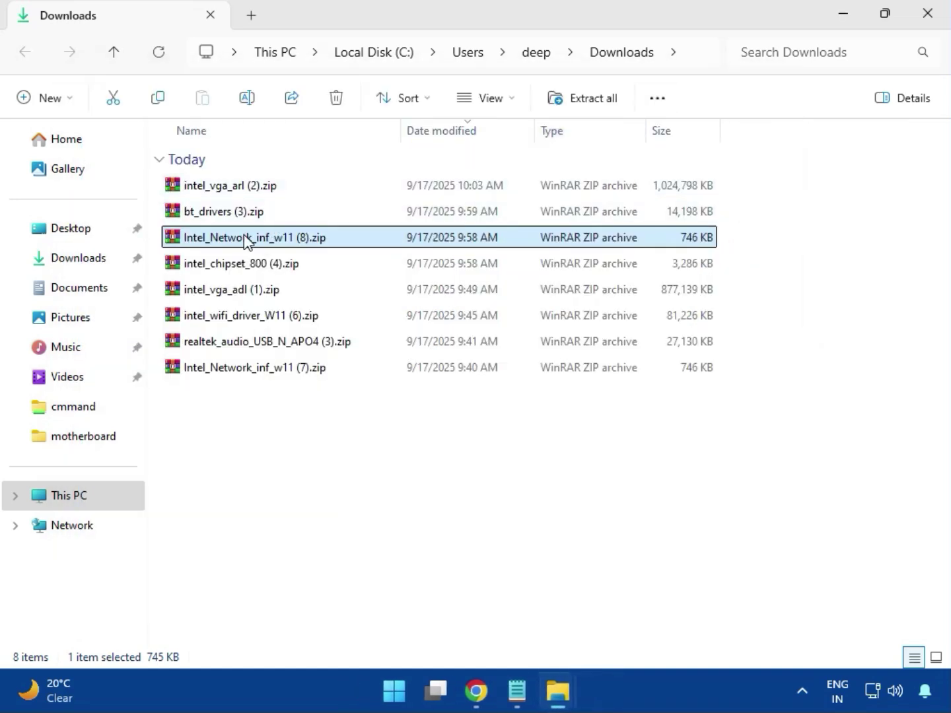
# Open intel_chipset_800 (4).zip, dismiss the license reminder and launch SetupChipset.exe from the Intel Chipset Driver_10.1.20062.8627 folder
pyautogui.click(220, 268)
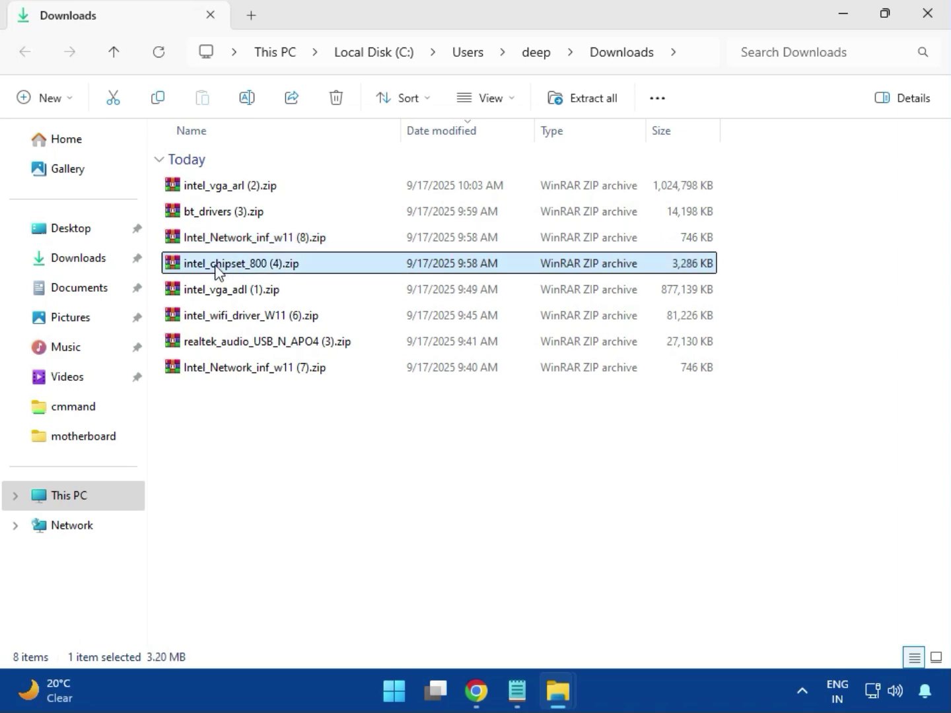
pyautogui.doubleClick(269, 267)
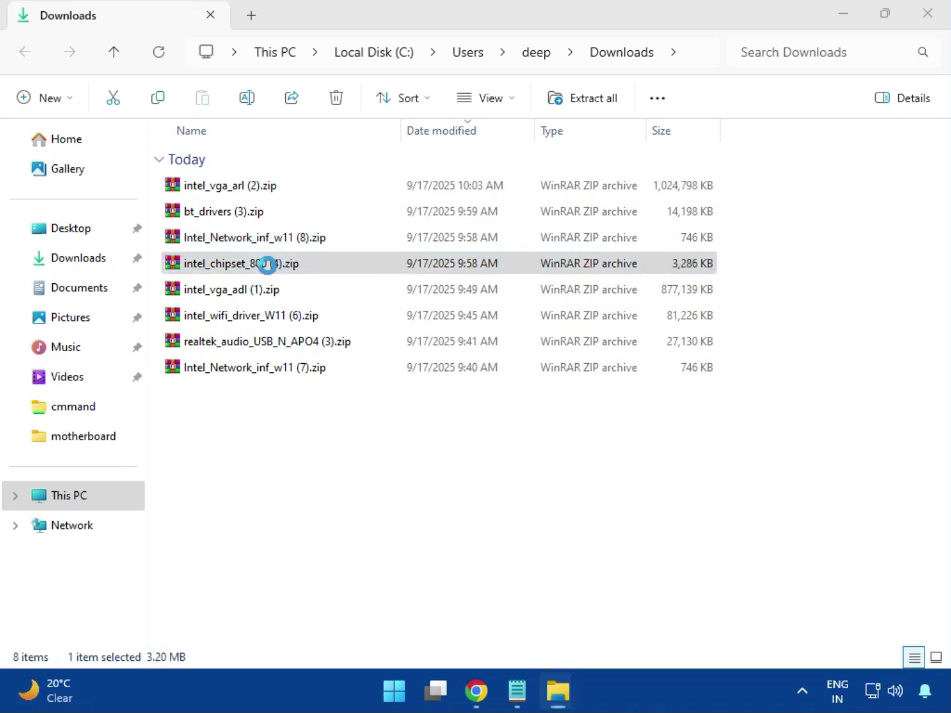
pyautogui.click(133, 256)
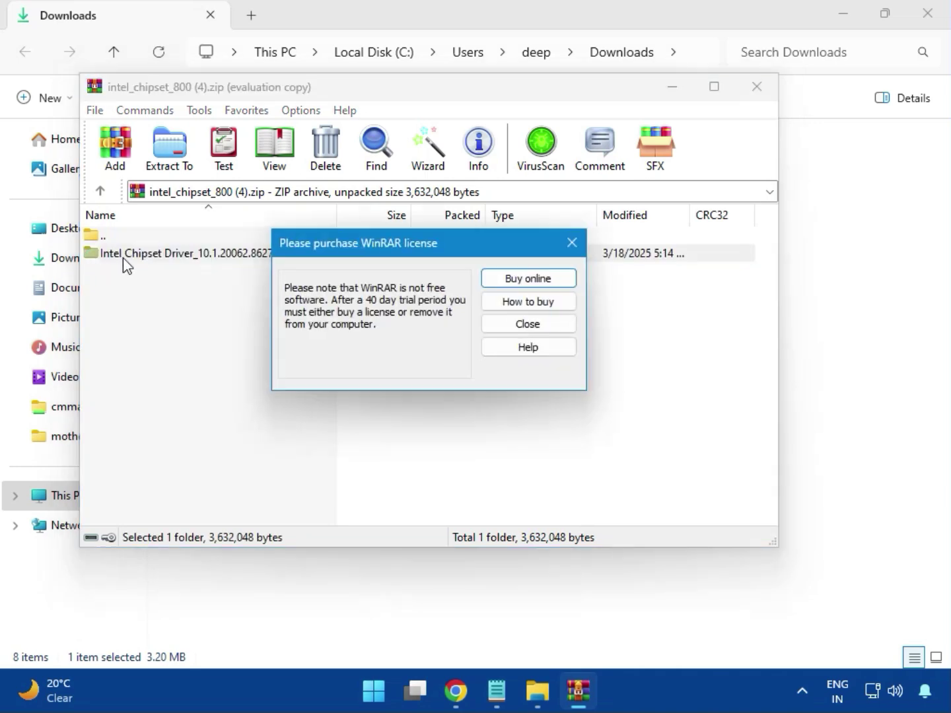
pyautogui.click(570, 241)
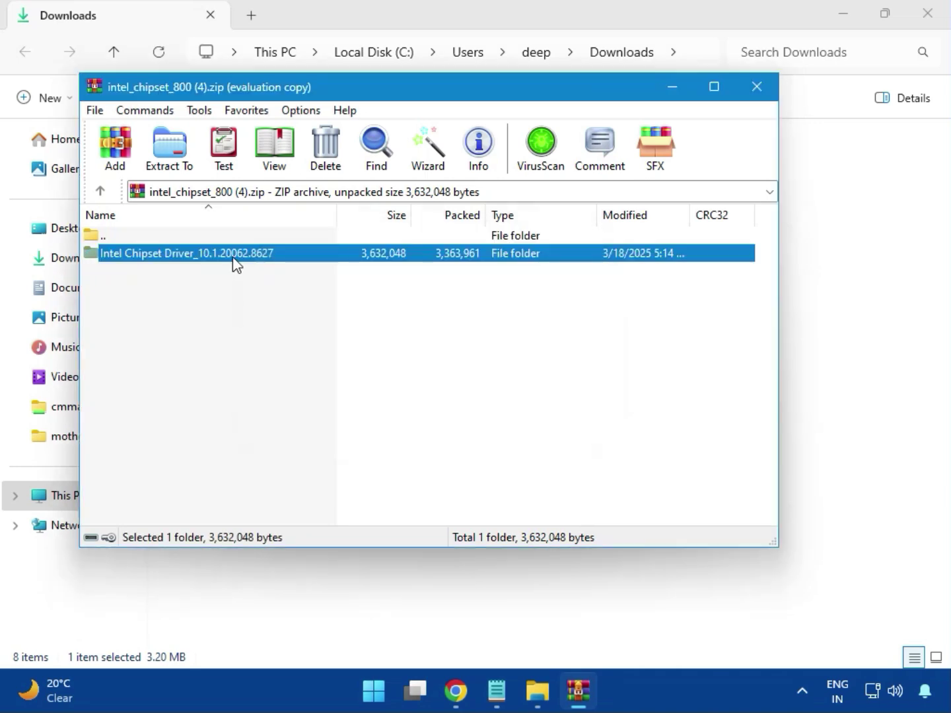
pyautogui.doubleClick(233, 257)
pyautogui.doubleClick(151, 256)
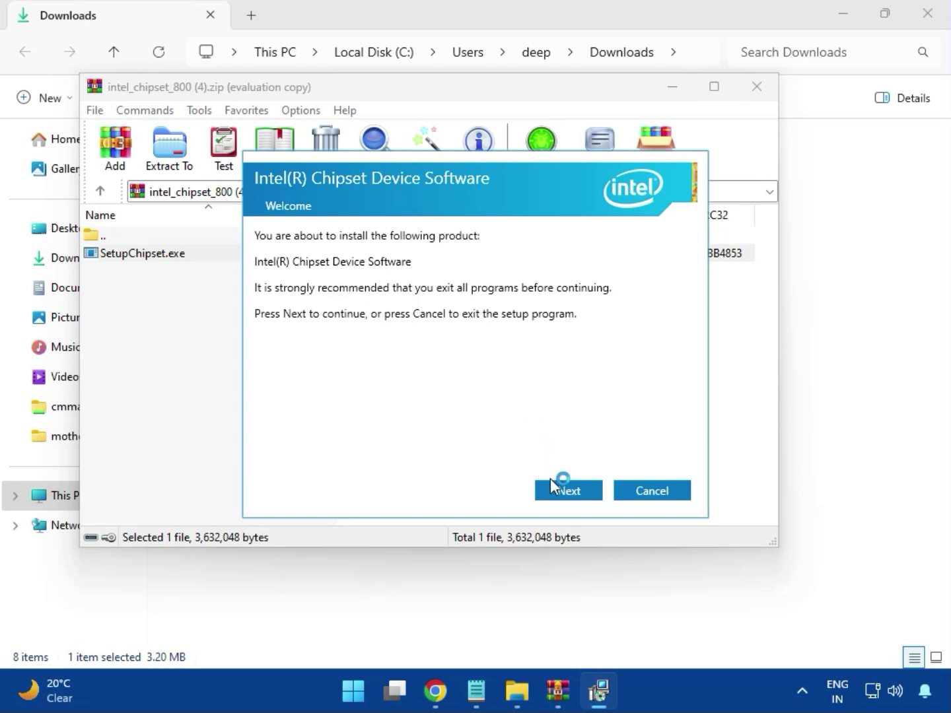
# Try to install the Intel Chipset Device Software with permission to make changes, and close the installer and archive
pyautogui.click(571, 492)
pyautogui.click(569, 489)
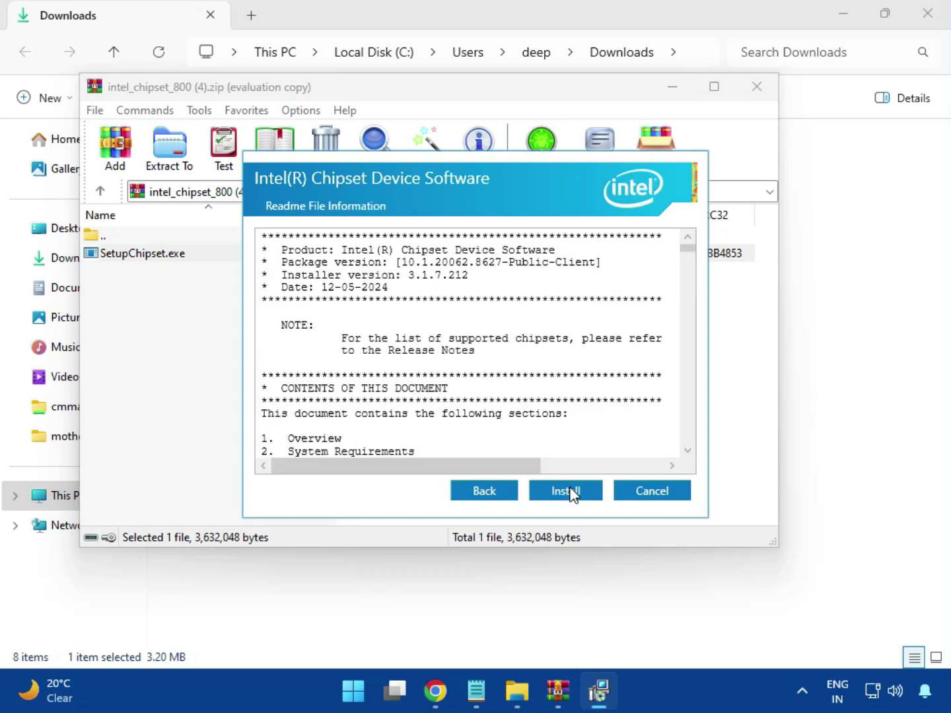
pyautogui.click(568, 491)
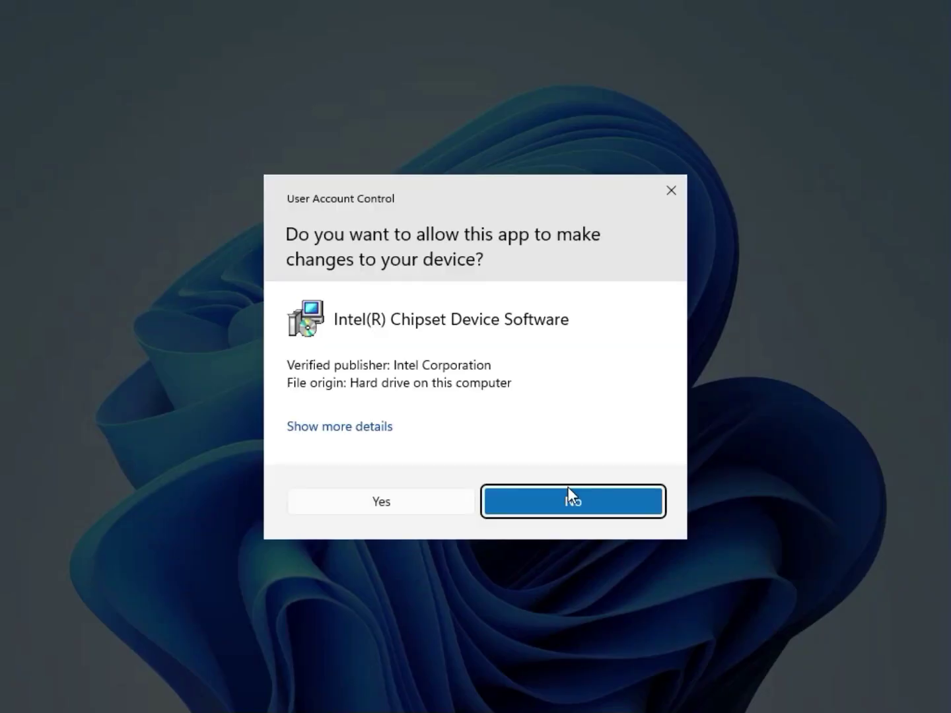
pyautogui.click(424, 503)
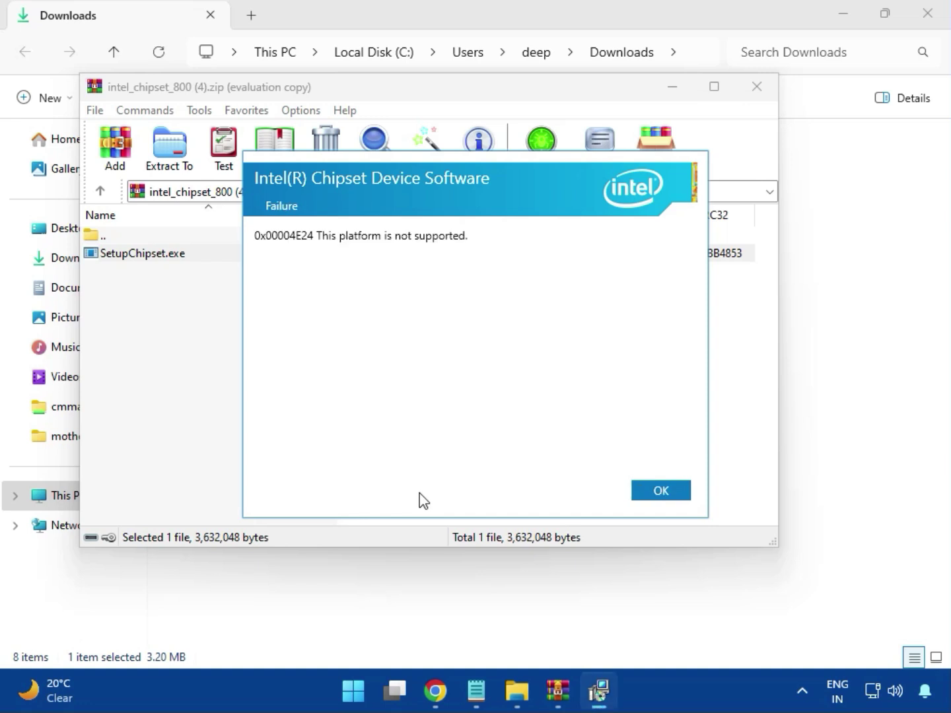
pyautogui.click(651, 493)
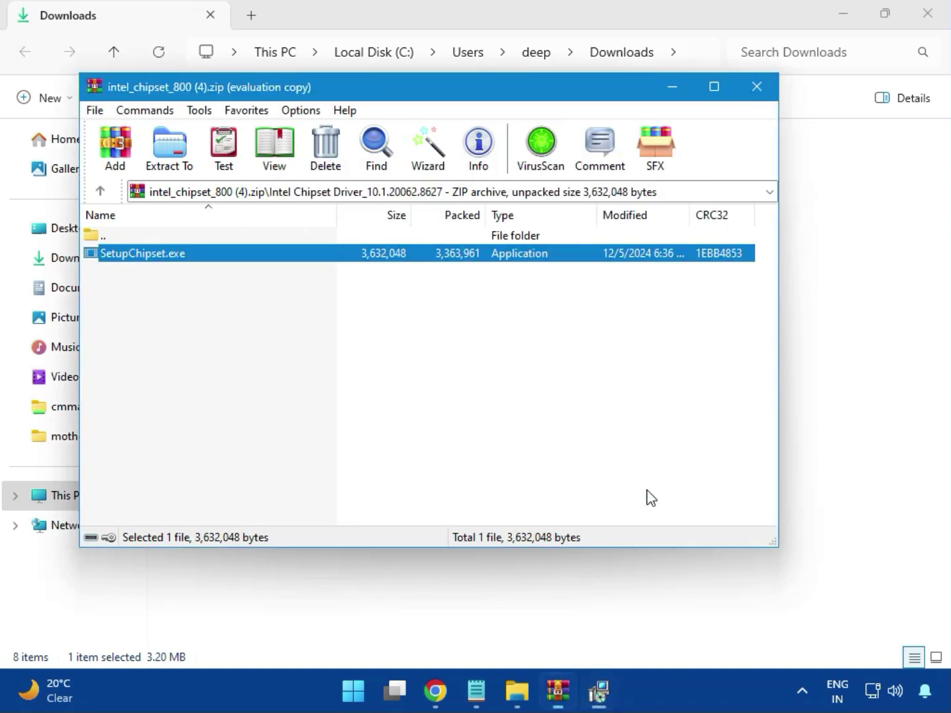
pyautogui.click(756, 86)
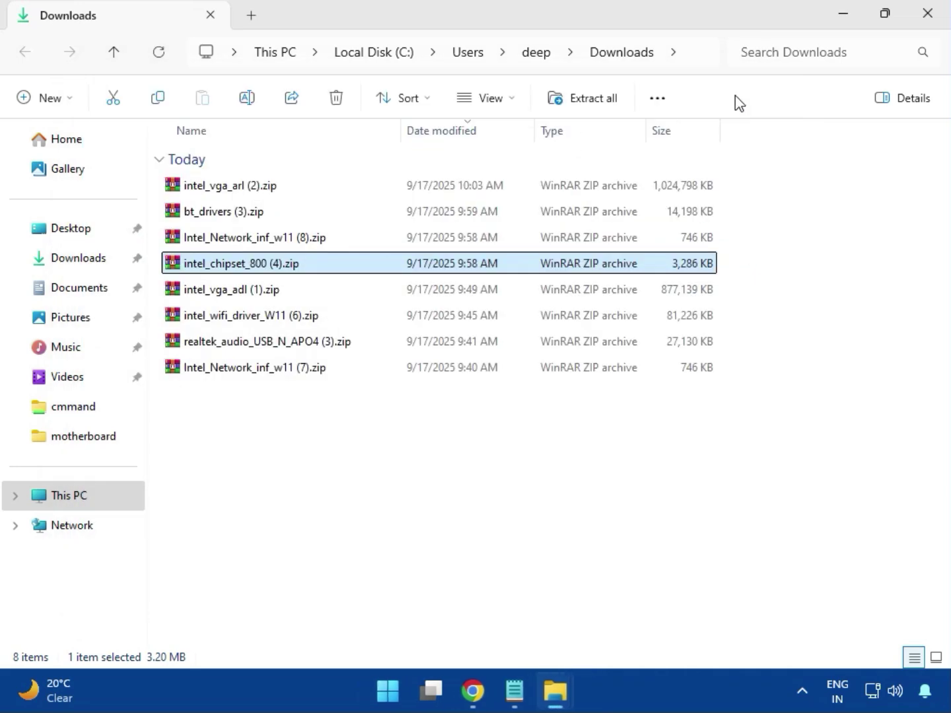
pyautogui.click(243, 297)
pyautogui.doubleClick(233, 290)
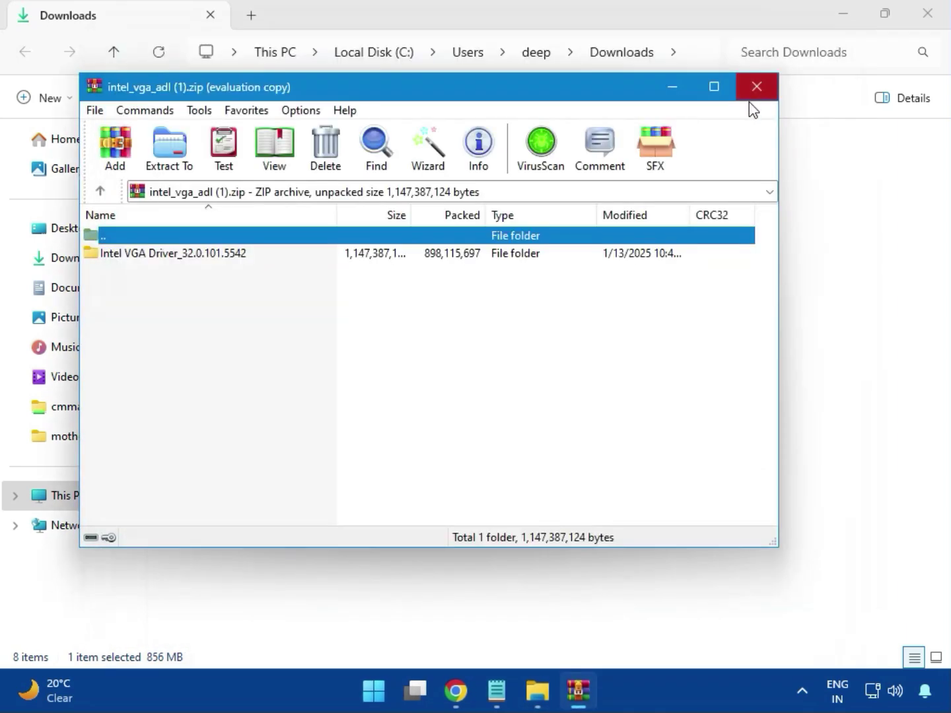
pyautogui.click(755, 97)
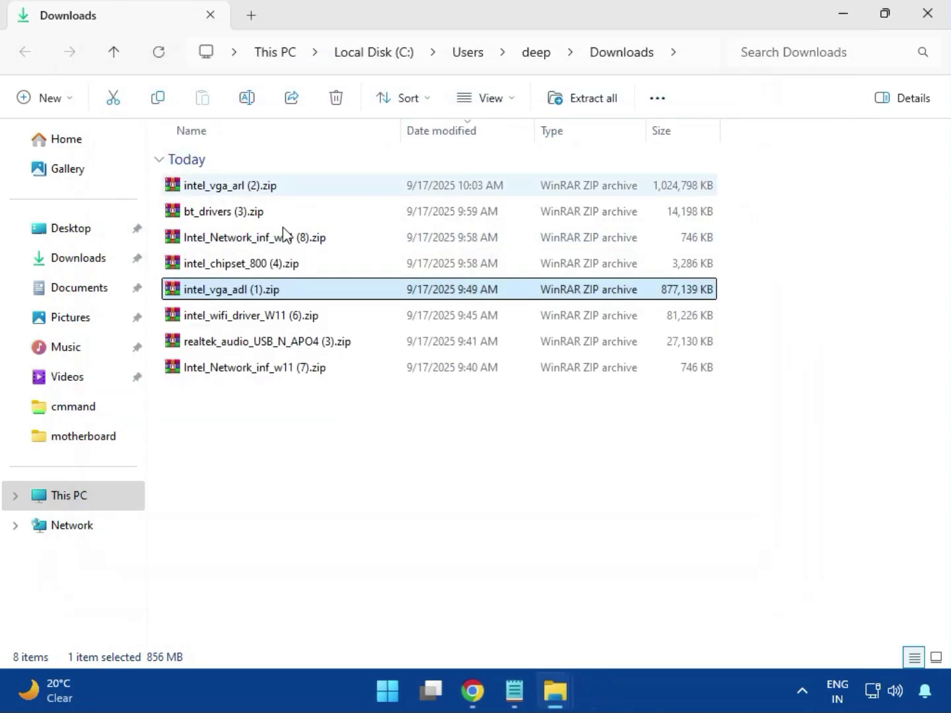
# Open intel_wifi_driver_W11 (6).zip, dismiss the license reminder and go to Win64 under the Intel WIFI Driver_23.40.0.4 UWD folder
pyautogui.doubleClick(243, 317)
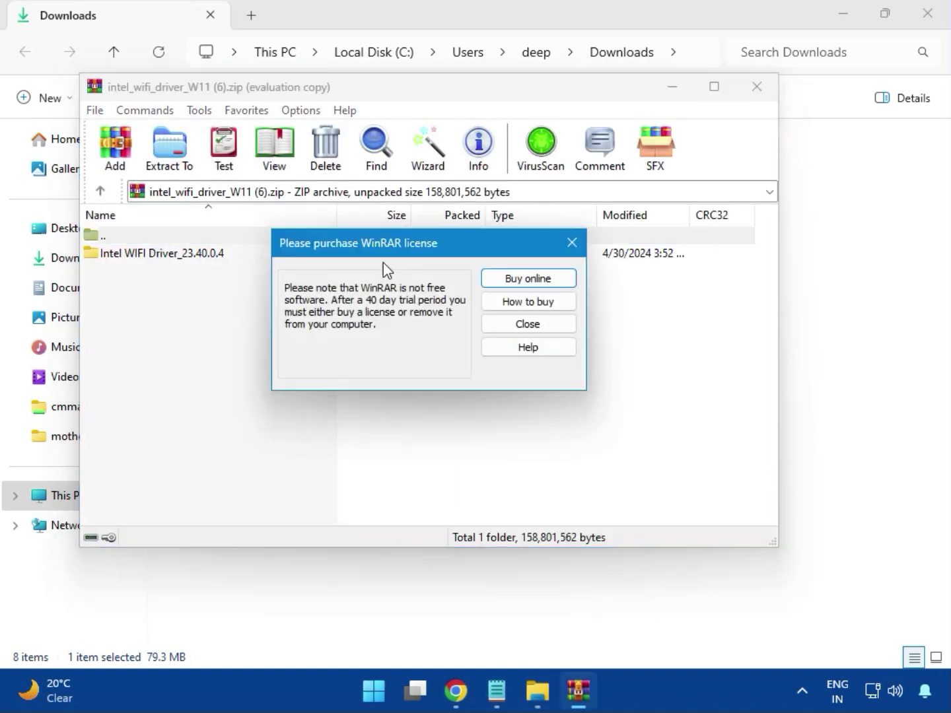
pyautogui.click(568, 244)
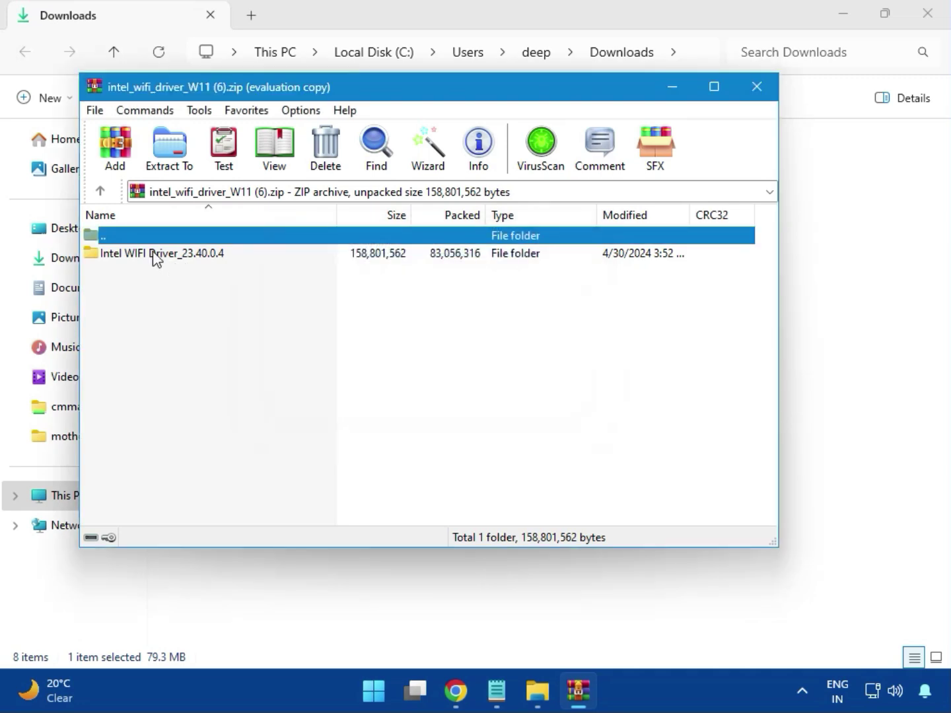
pyautogui.doubleClick(152, 252)
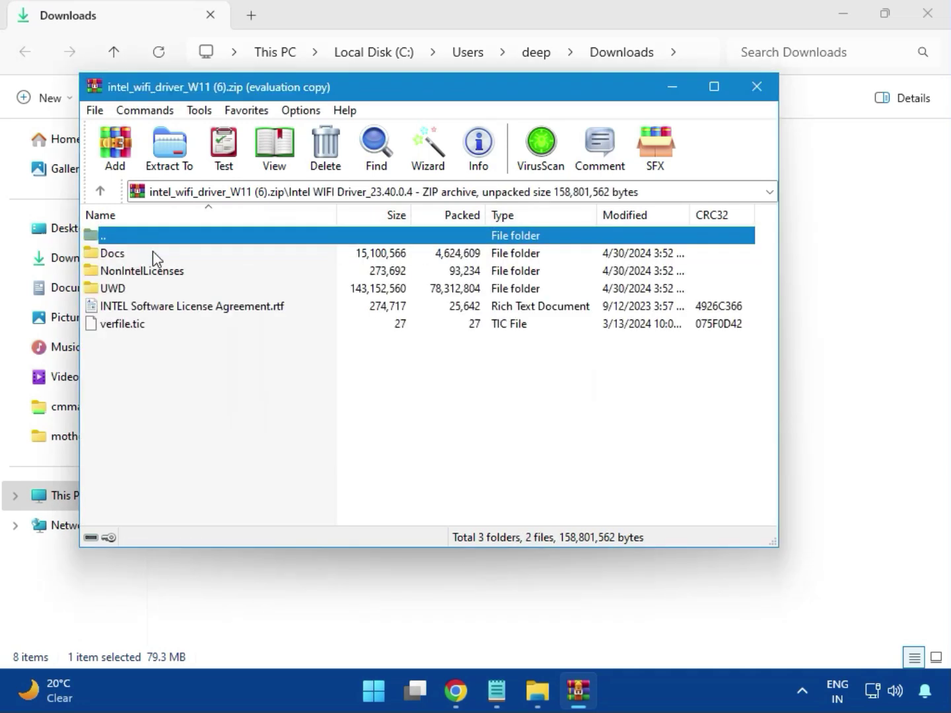
pyautogui.doubleClick(126, 288)
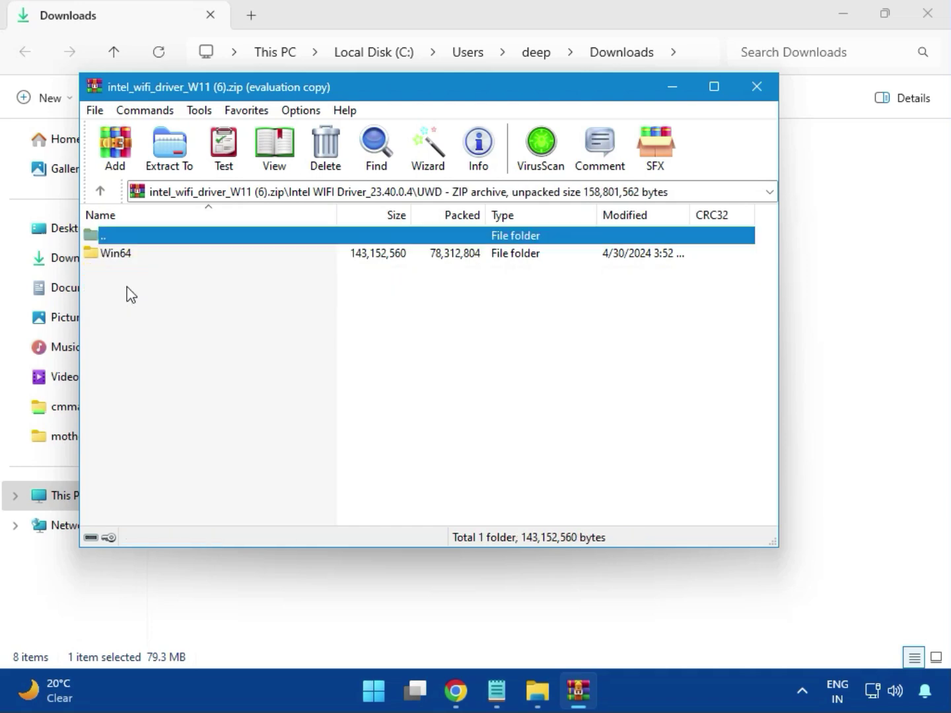
pyautogui.doubleClick(127, 261)
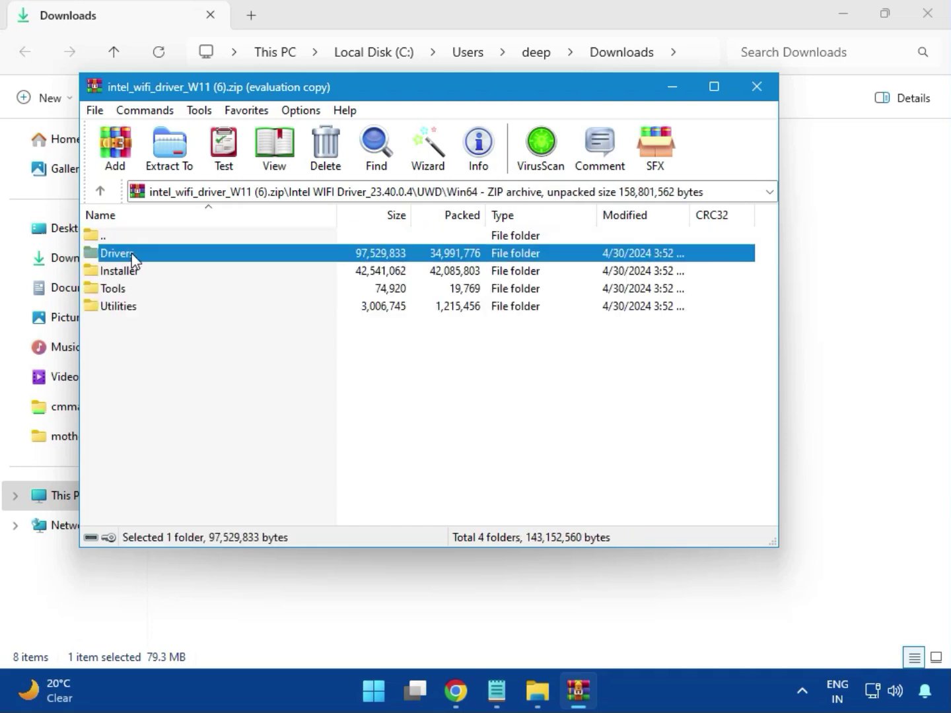
# Examine the files in the Drivers folder for an installer and return to the Win64 folder
pyautogui.doubleClick(127, 254)
pyautogui.scroll(-1, 175, 392)
pyautogui.scroll(-1, 175, 393)
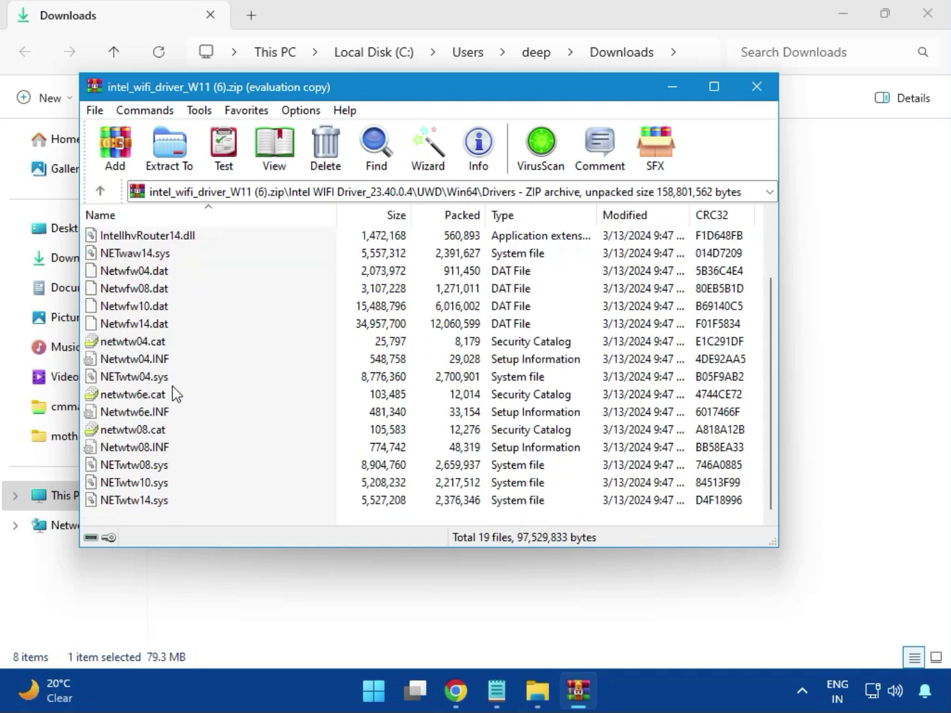
pyautogui.scroll(2, 171, 422)
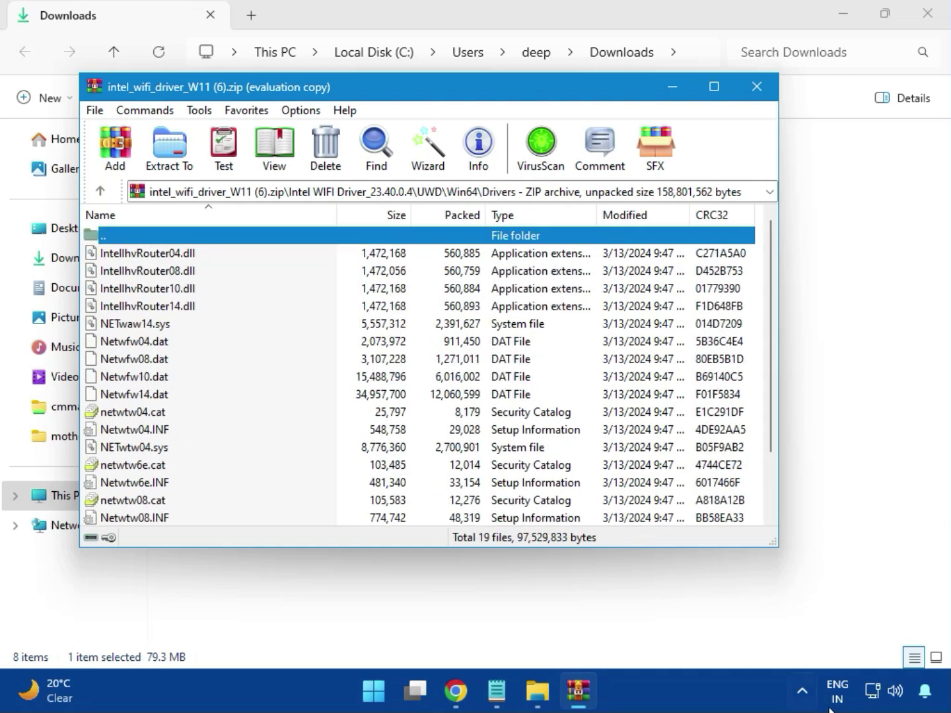
pyautogui.press('BackSpace')
# Launch WirelessSetup.exe from the Installer folder of the Wi-Fi driver archive
pyautogui.press('Down')
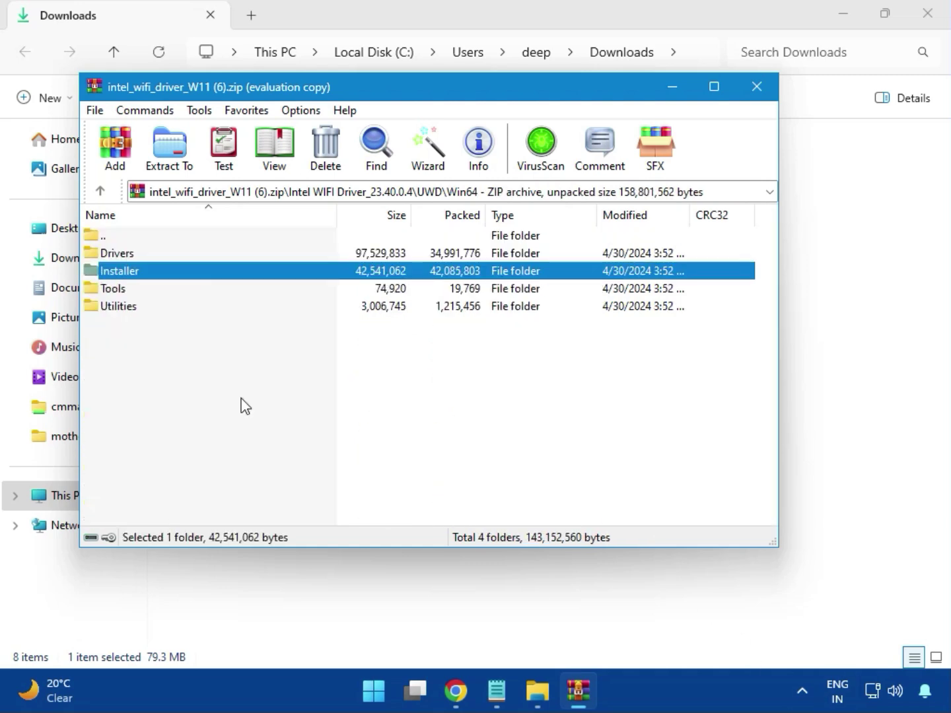
pyautogui.doubleClick(135, 276)
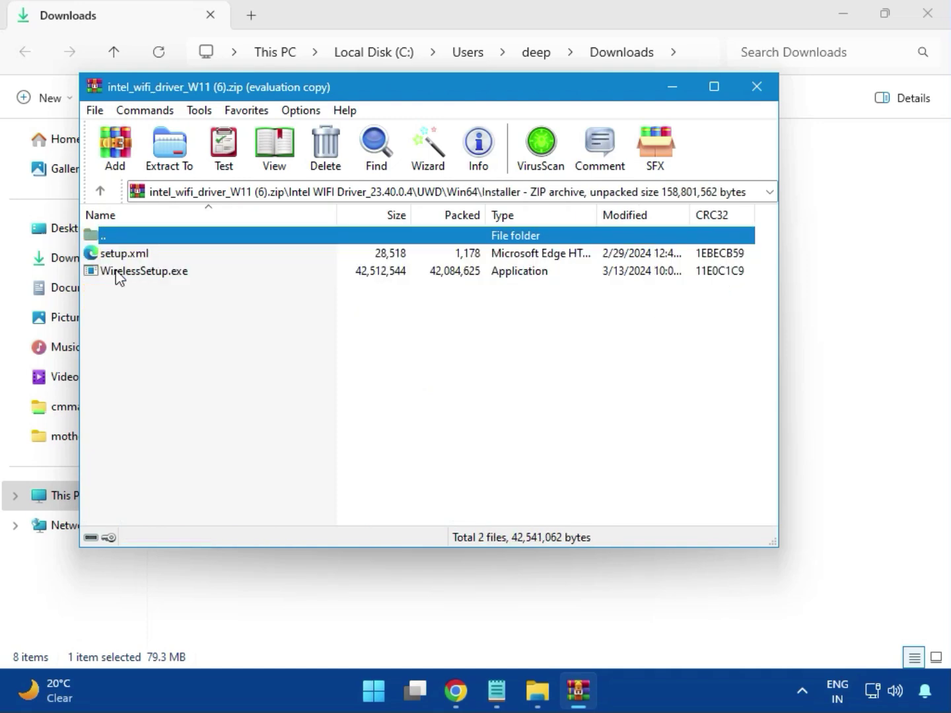
pyautogui.click(138, 276)
pyautogui.doubleClick(150, 271)
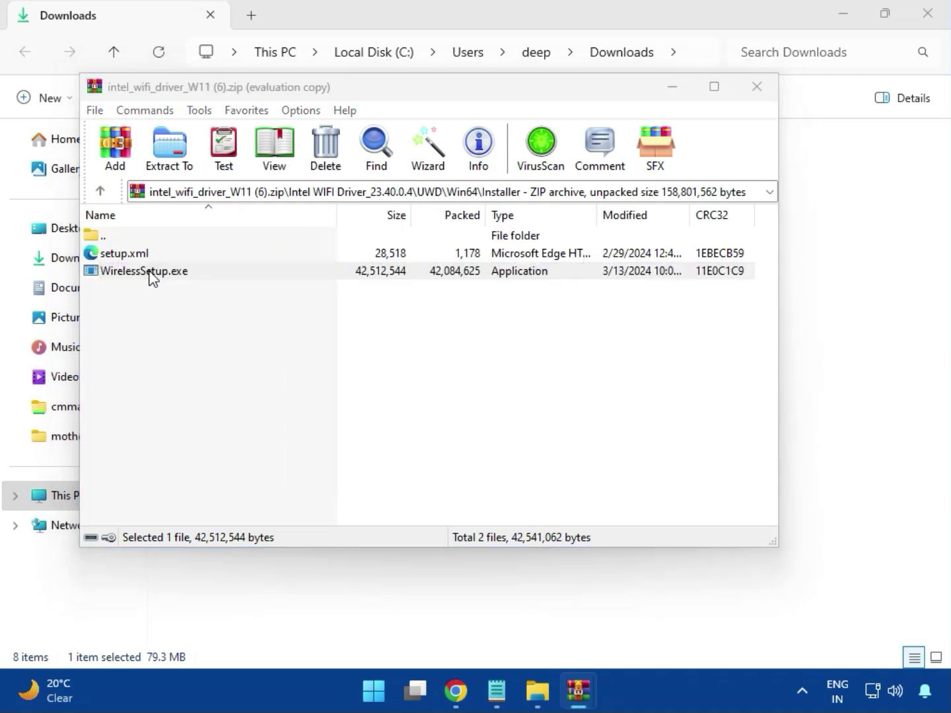
# Install the Intel PROSet/Wireless Wi-Fi Software with WirelessSetup.exe, accepting the license terms and allowing changes, and close the finished installer and archive
pyautogui.click(151, 277)
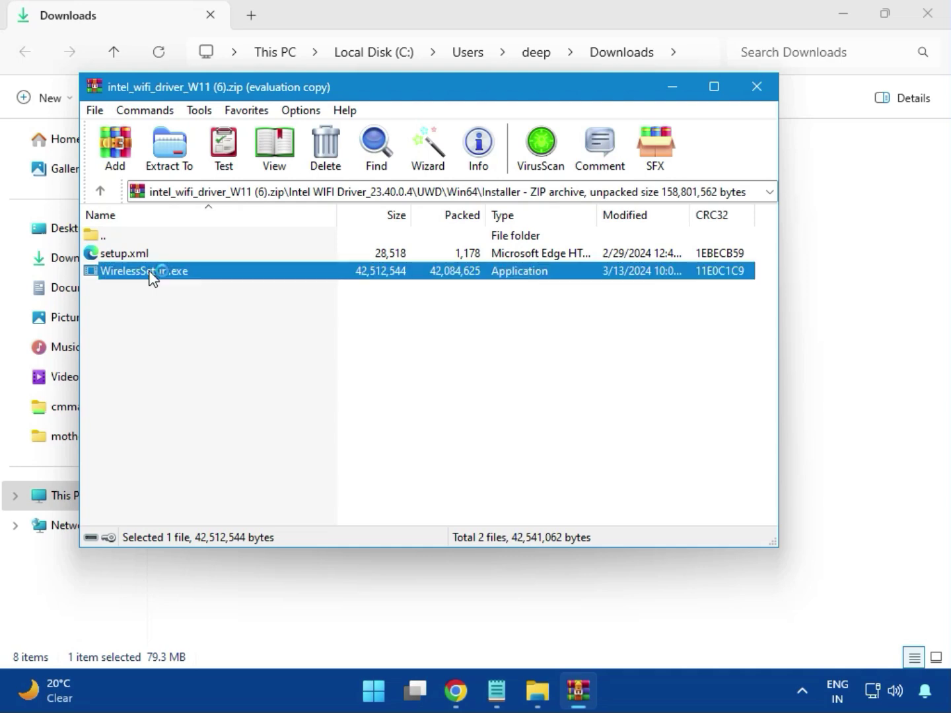
pyautogui.doubleClick(163, 272)
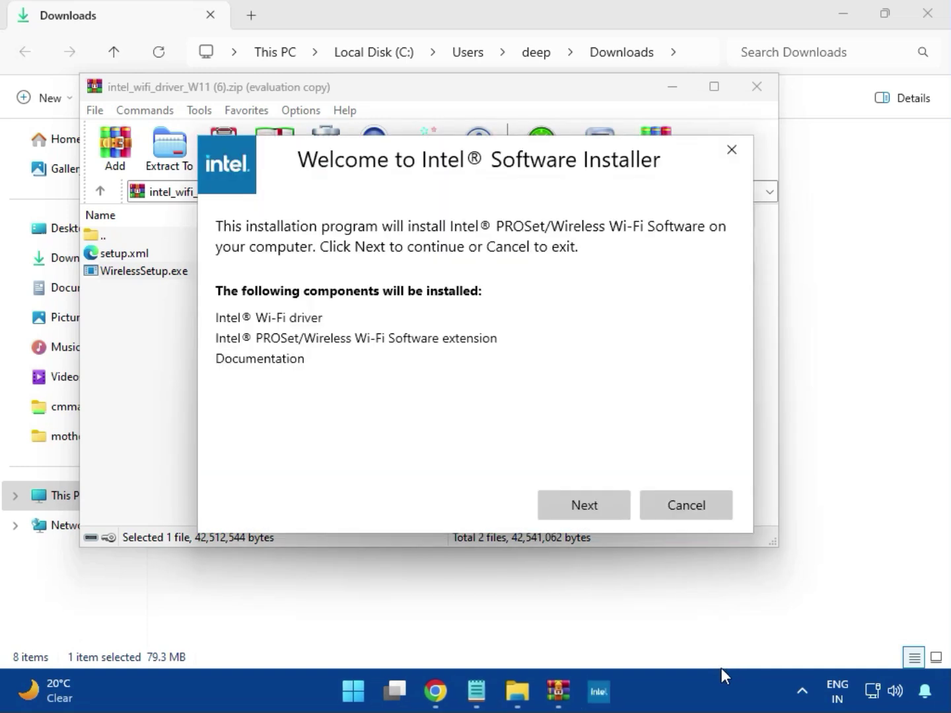
pyautogui.click(582, 497)
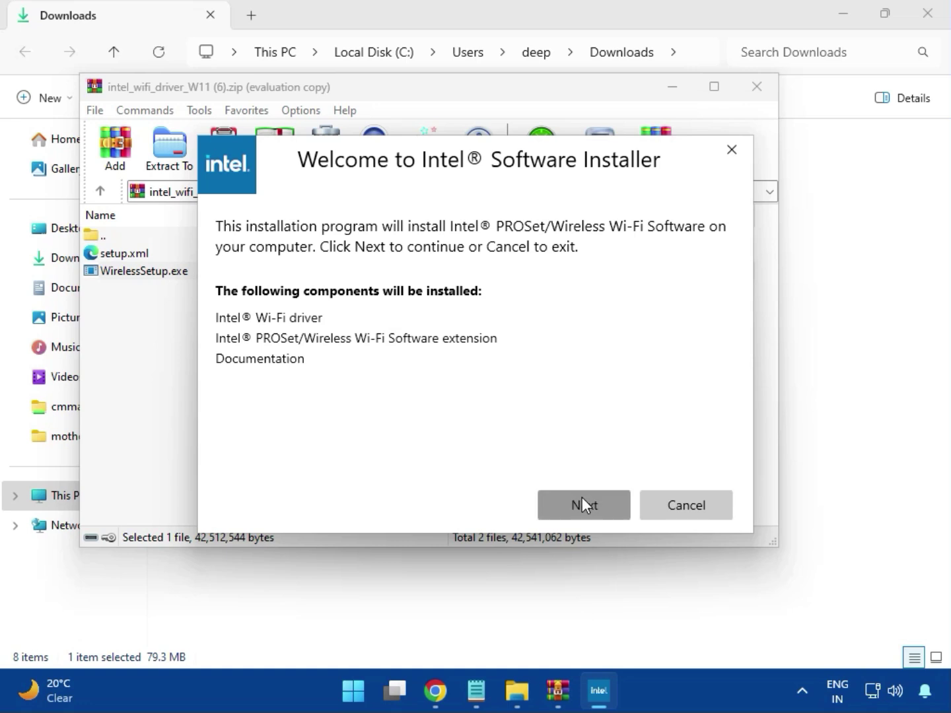
pyautogui.click(412, 467)
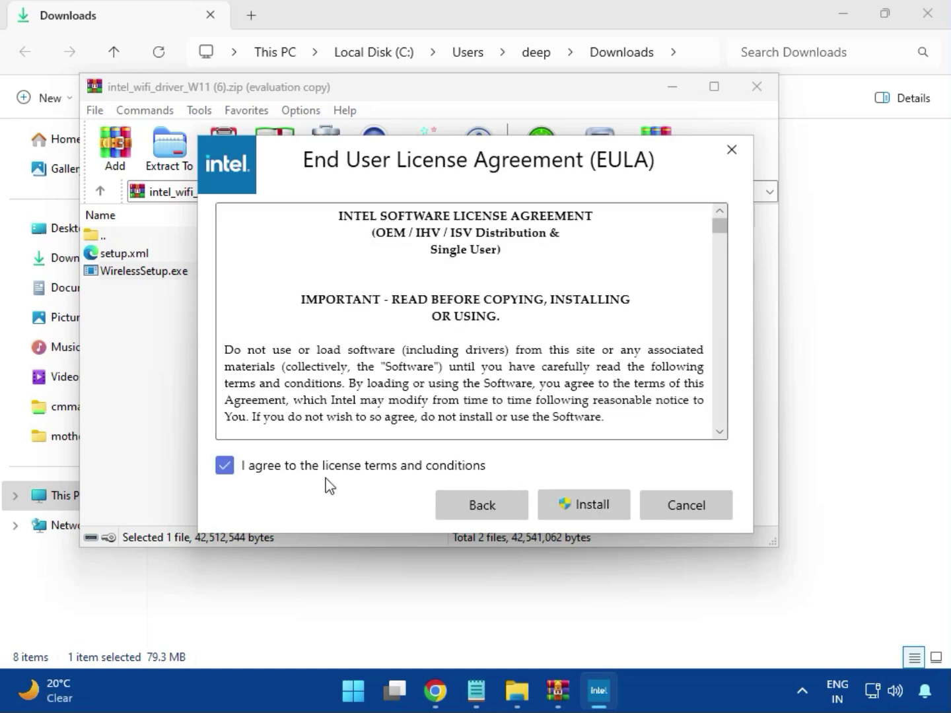
pyautogui.click(593, 510)
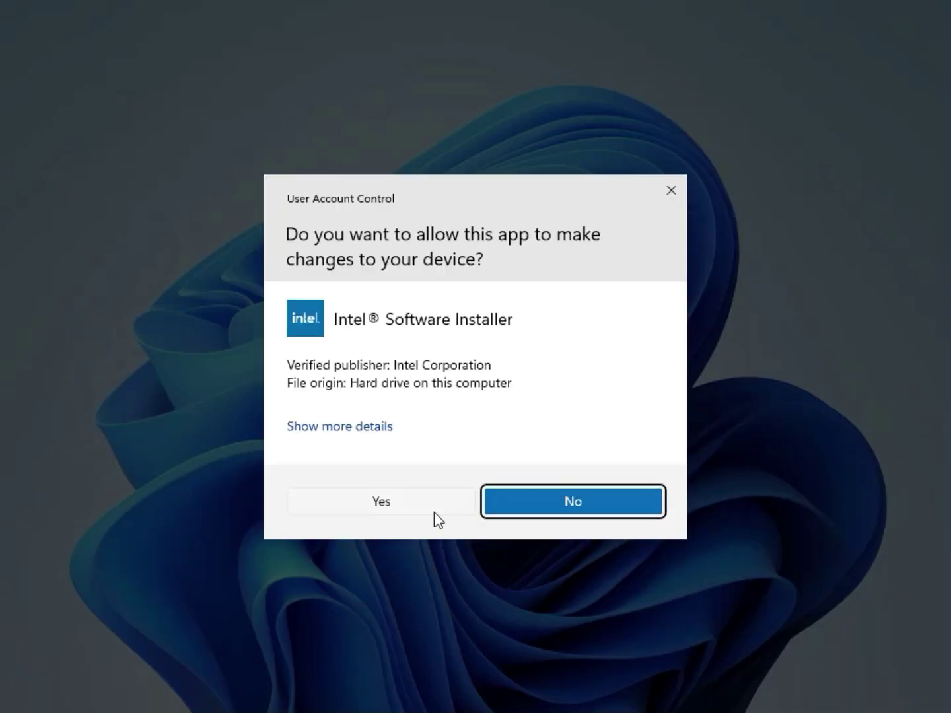
pyautogui.click(433, 509)
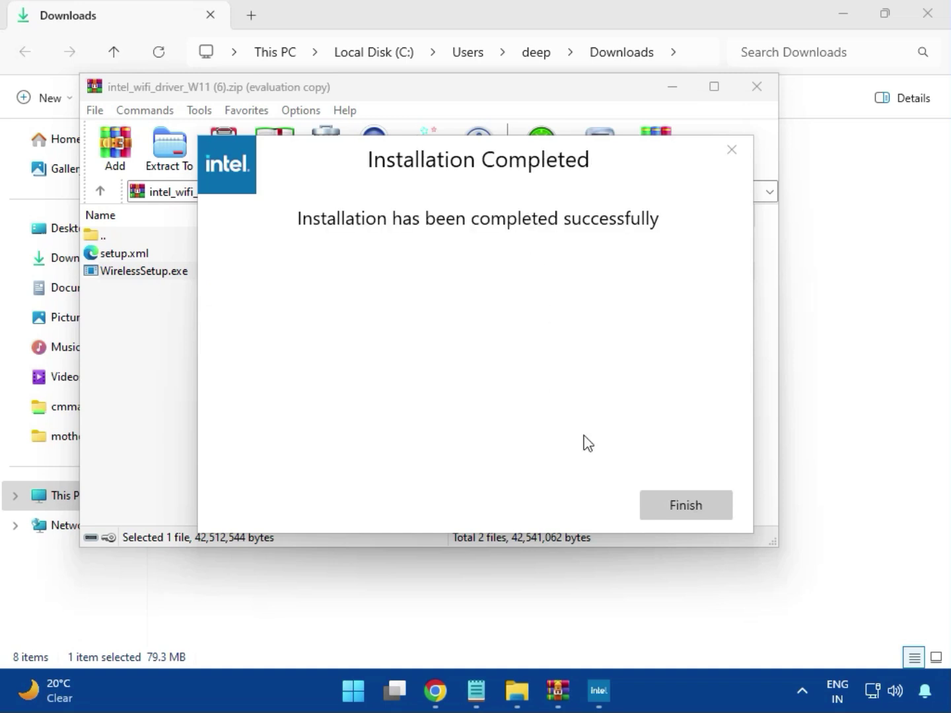
pyautogui.click(681, 505)
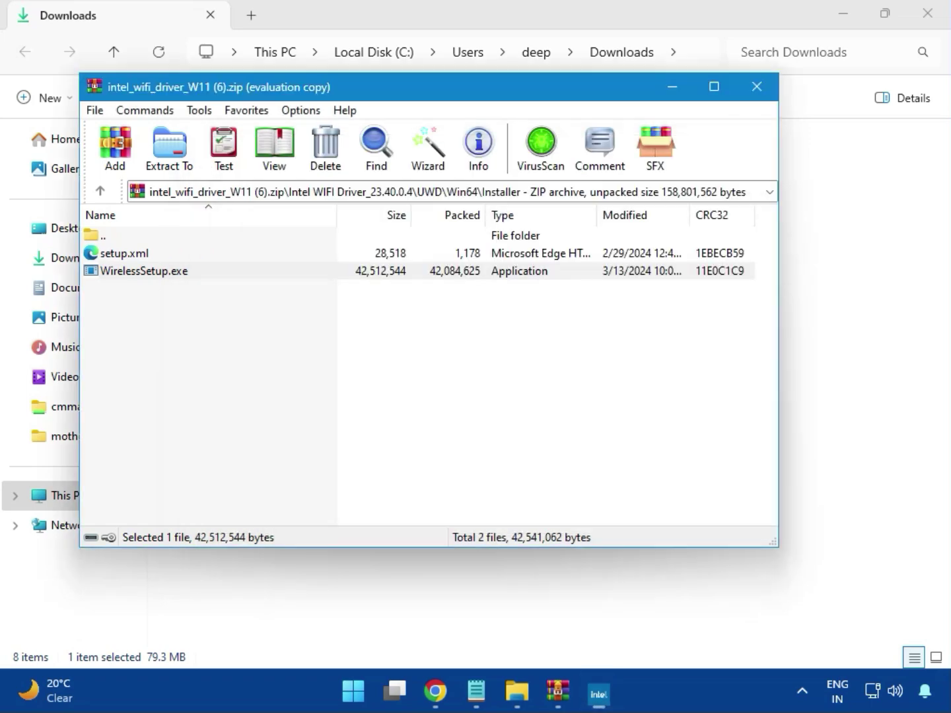
pyautogui.click(758, 96)
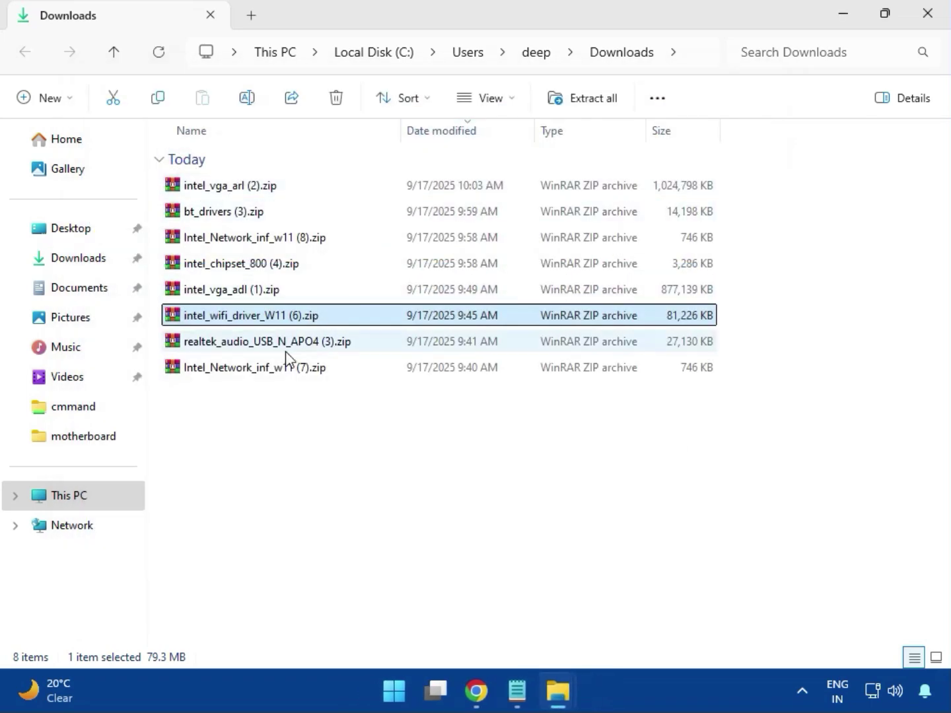
# Open realtek_audio_USB_N_APO4 (3).zip, dismiss the license reminder and go into the Realtek USB Universal Driver folder
pyautogui.doubleClick(286, 343)
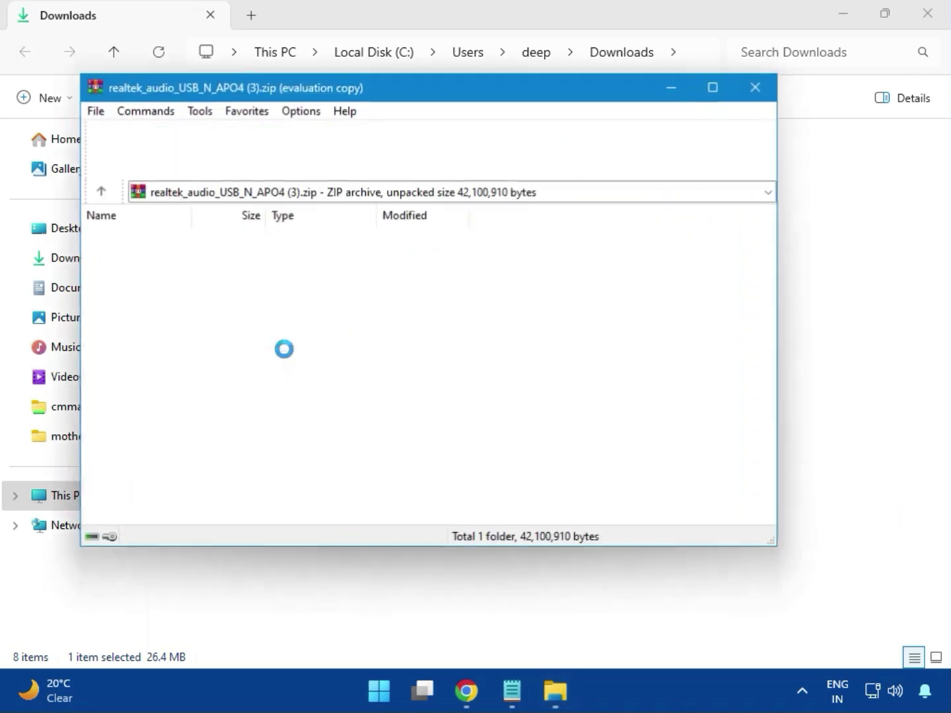
pyautogui.click(817, 54)
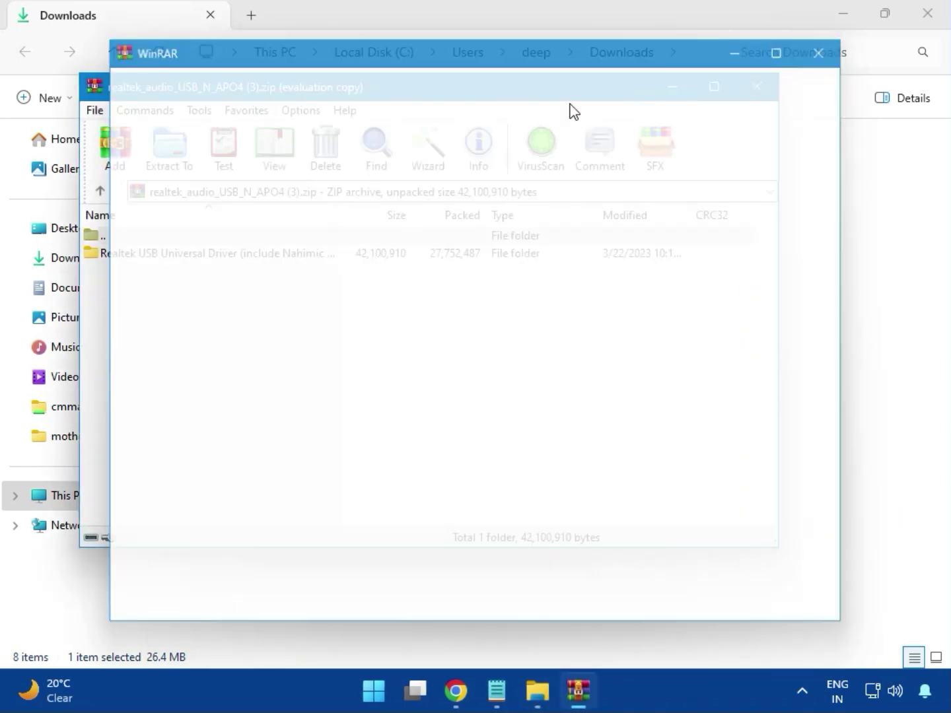
pyautogui.doubleClick(216, 264)
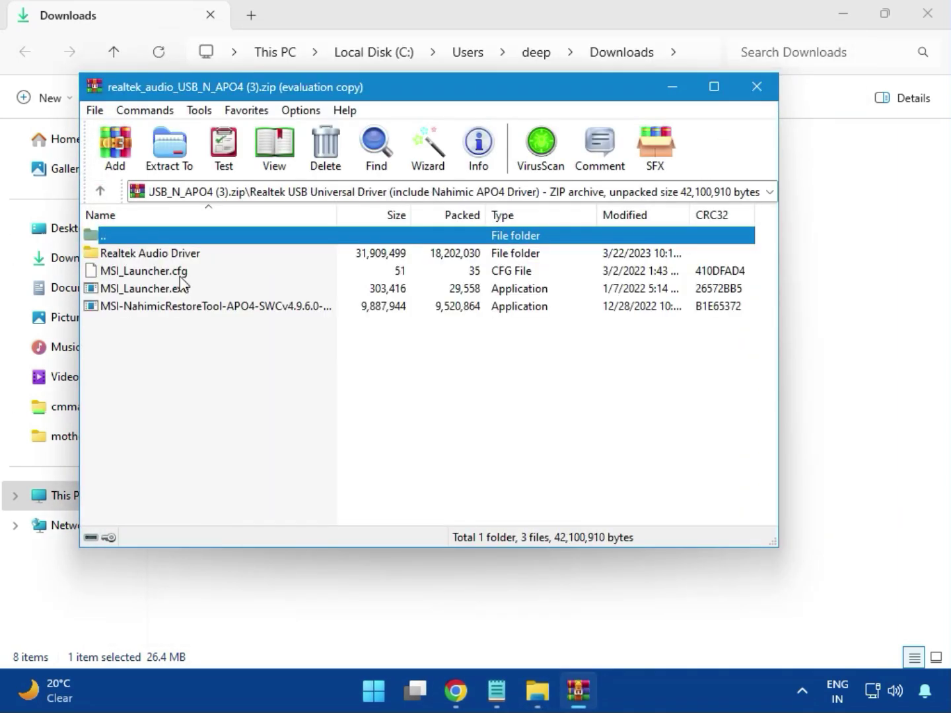
# Run MSI_Launcher.exe, allow the Realtek setup to make changes, and close the archive and the Downloads folder window
pyautogui.doubleClick(162, 295)
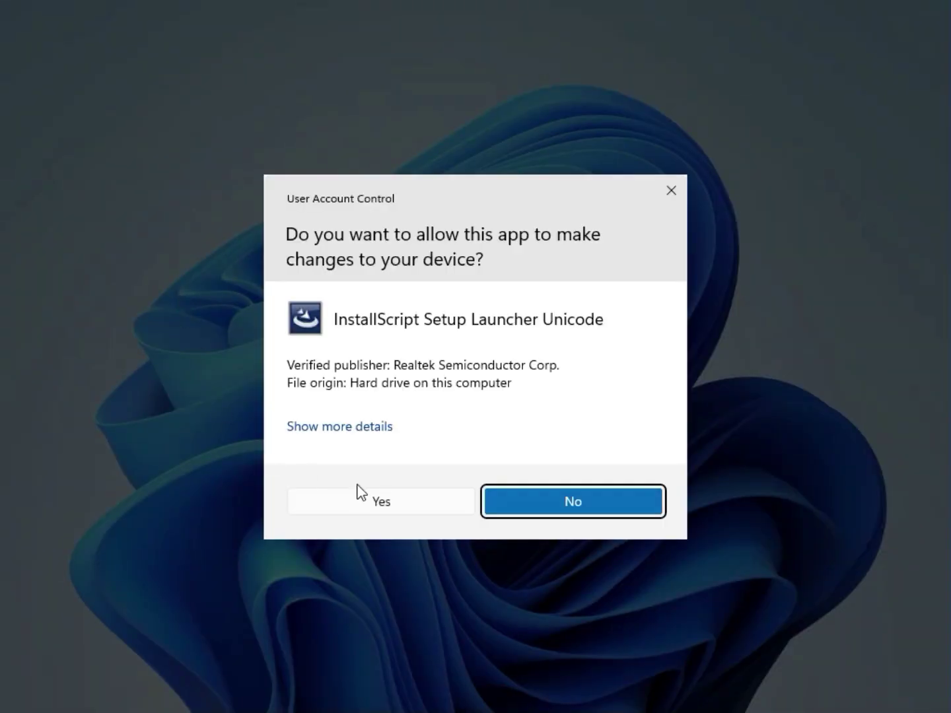
pyautogui.click(379, 508)
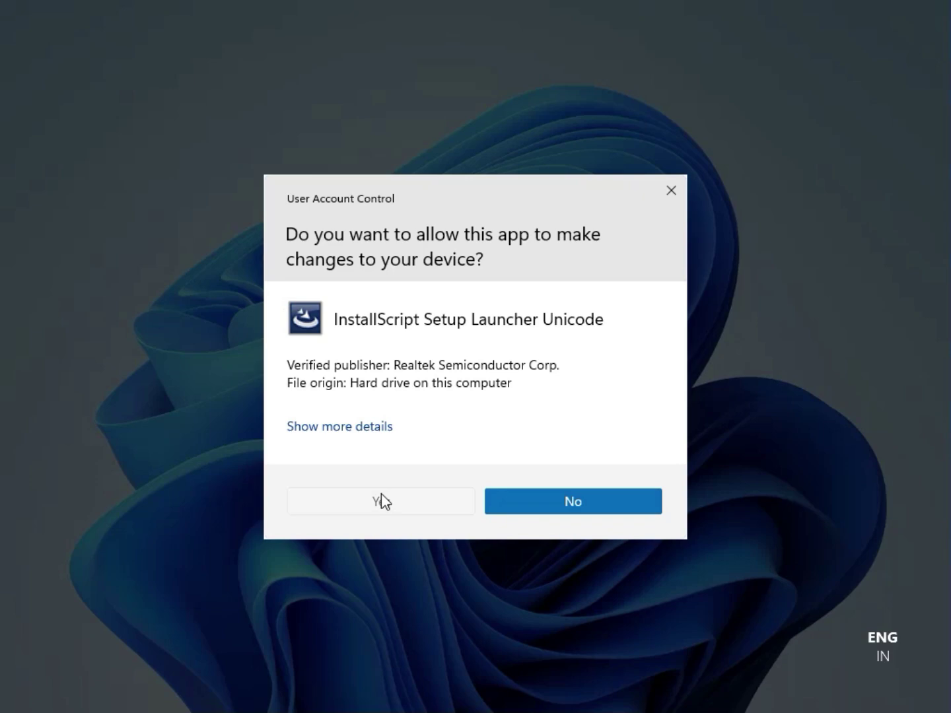
pyautogui.click(381, 497)
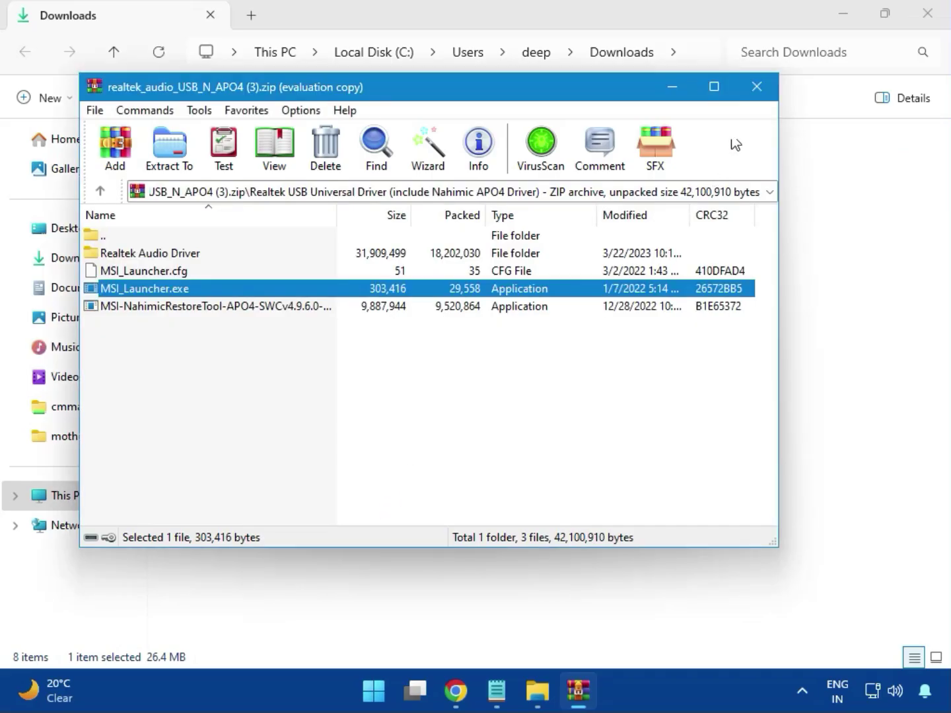
pyautogui.click(758, 86)
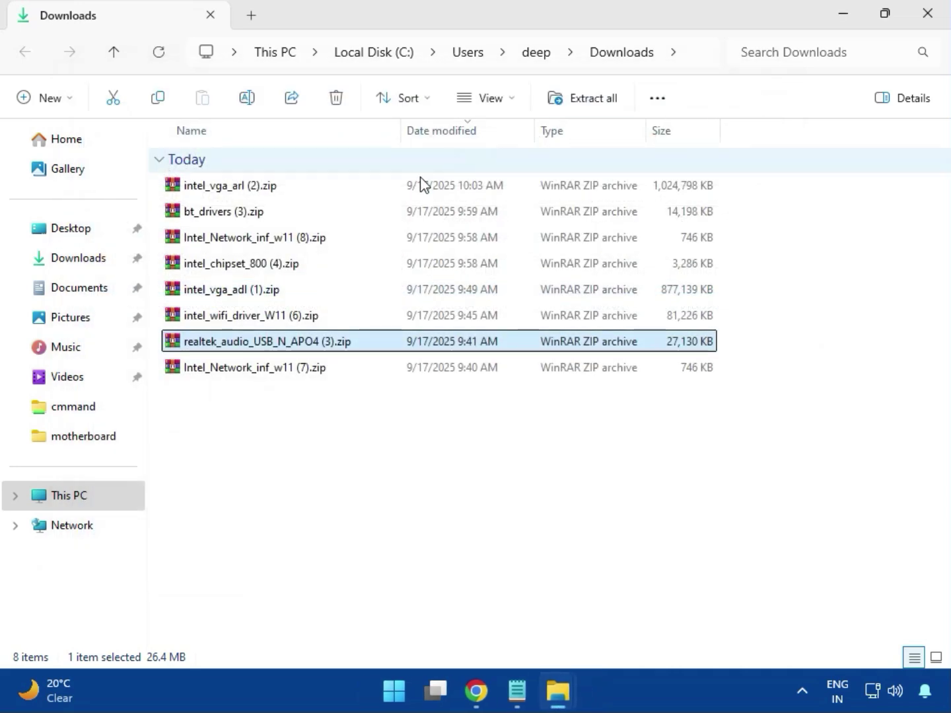
pyautogui.click(257, 372)
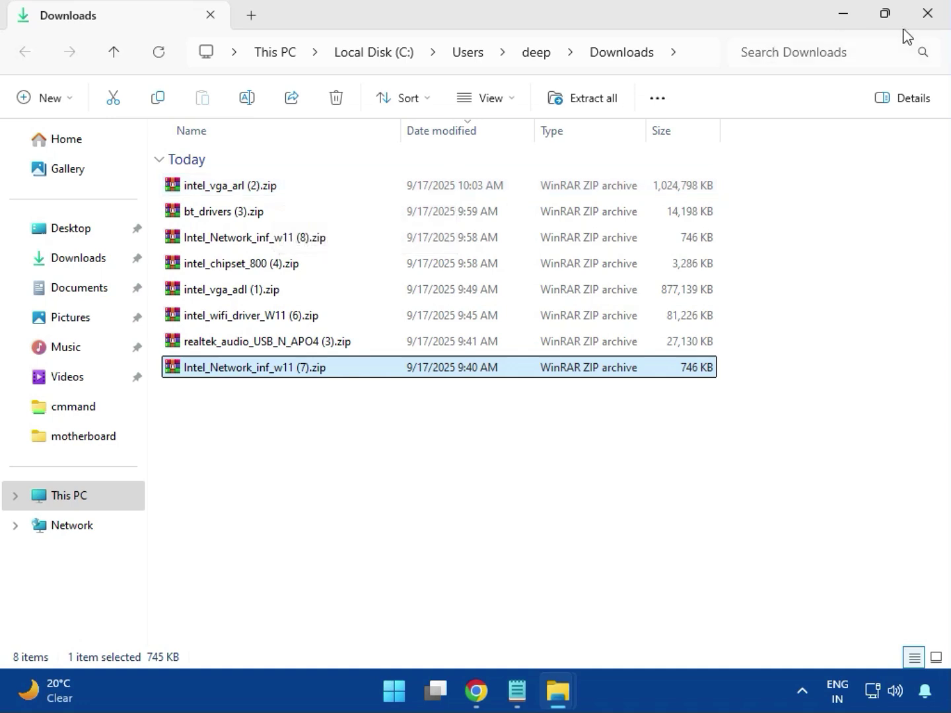
pyautogui.click(928, 31)
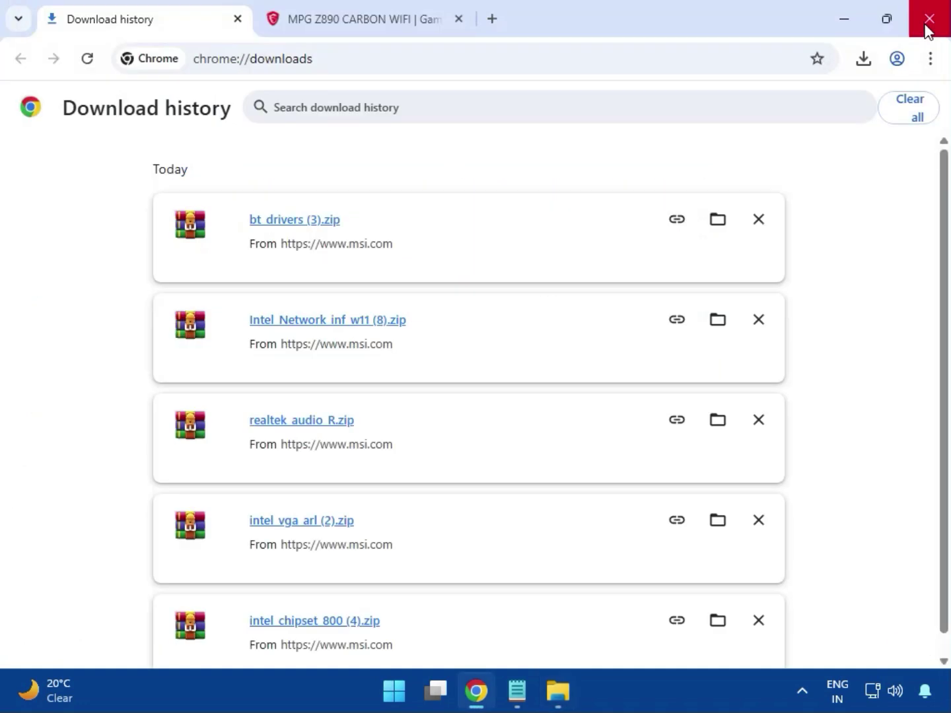